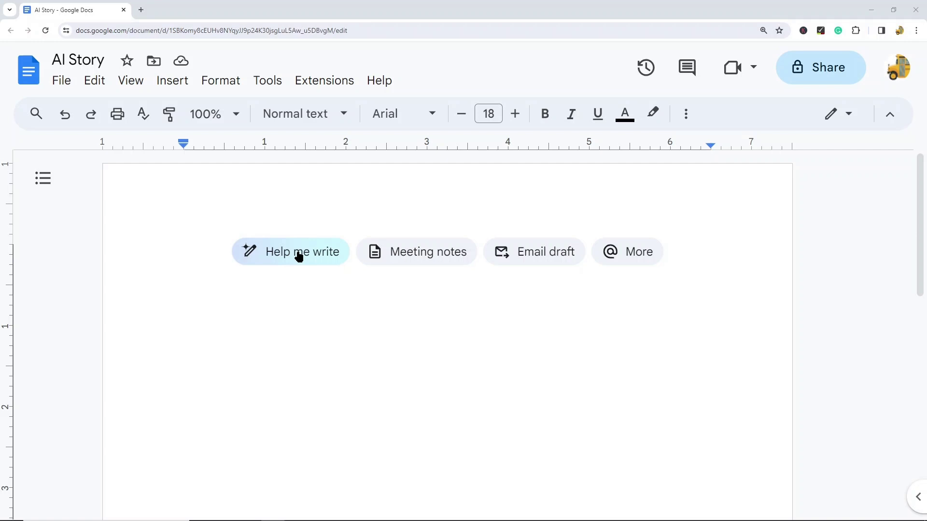
Ask Help me write 'What do I need to write a story?' and read the suggested story elements
{"action": "left_click", "coordinate": [299, 256]}
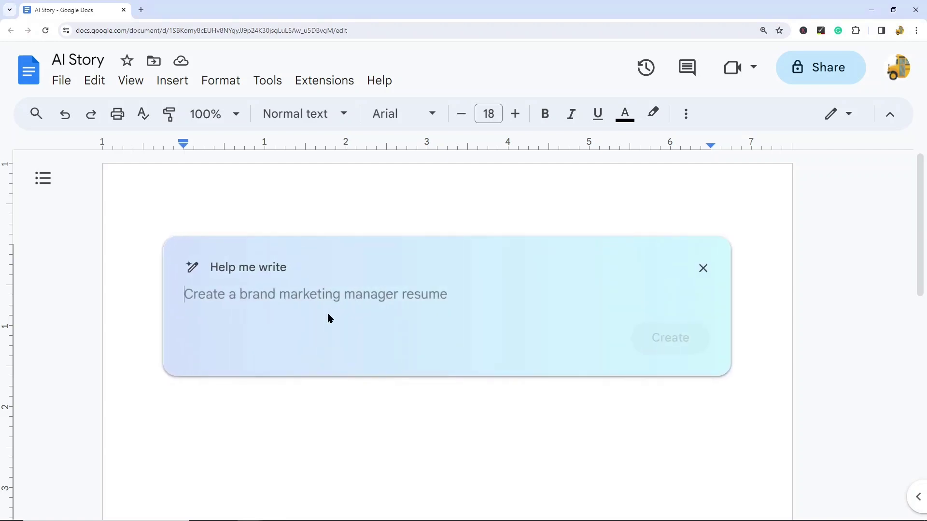
{"action": "type", "text": "W"}
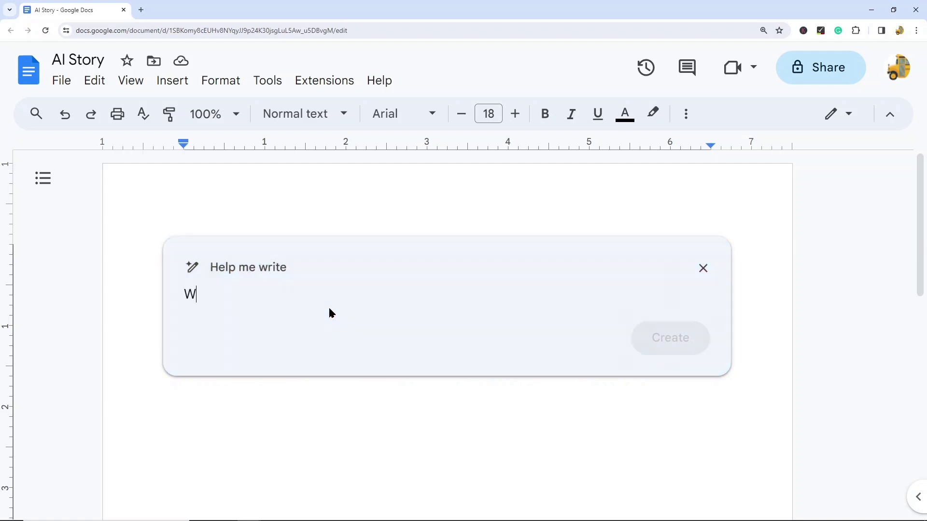
{"action": "type", "text": "hat do I n"}
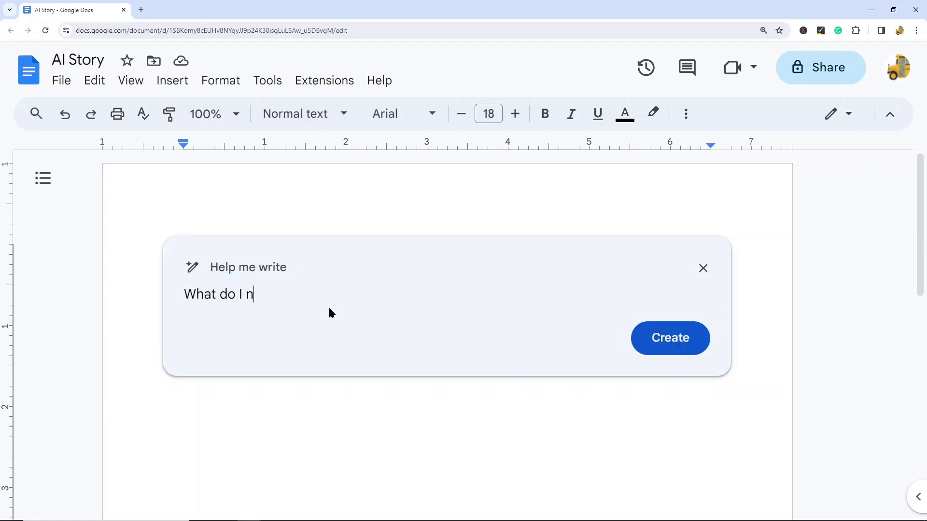
{"action": "type", "text": "eed to write a story?"}
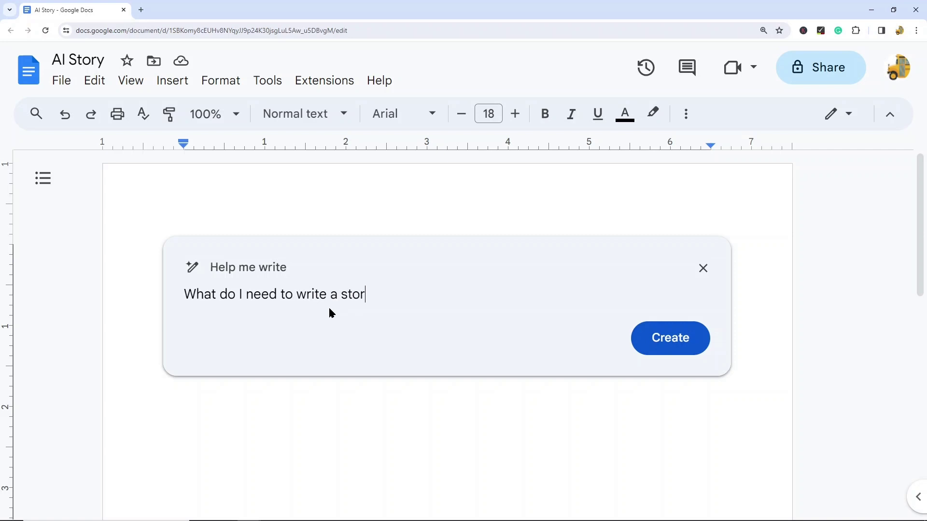
{"action": "left_click", "coordinate": [675, 336]}
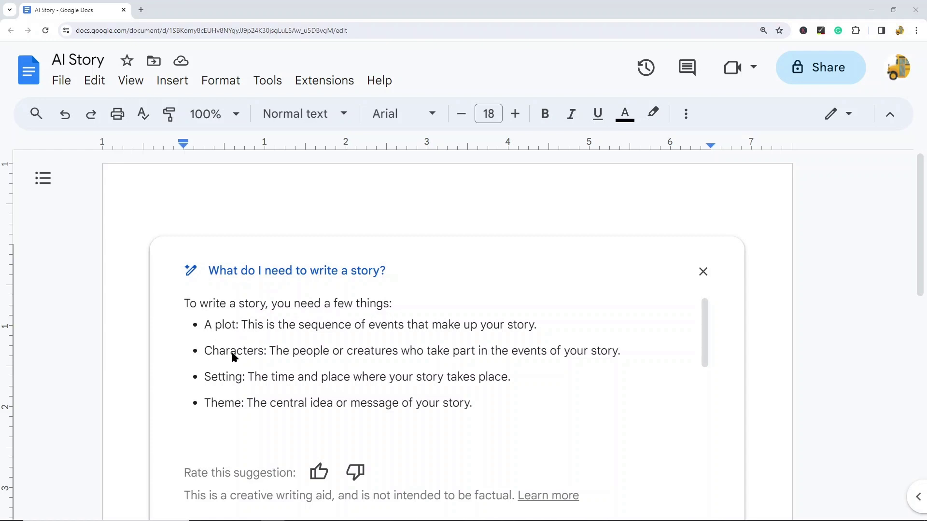
{"action": "scroll", "coordinate": [263, 350], "scroll_direction": "down", "scroll_amount": 1}
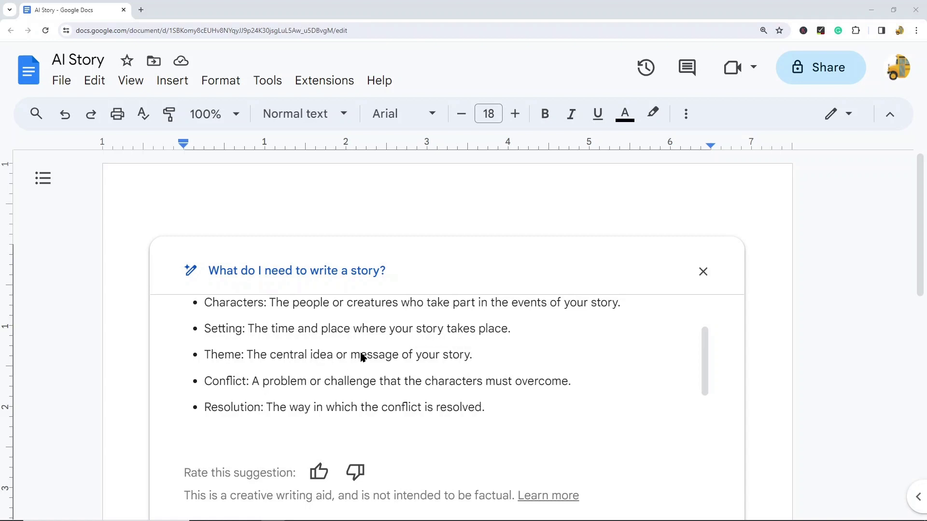
{"action": "scroll", "coordinate": [378, 350], "scroll_direction": "up", "scroll_amount": 2}
{"action": "scroll", "coordinate": [385, 354], "scroll_direction": "down", "scroll_amount": 2}
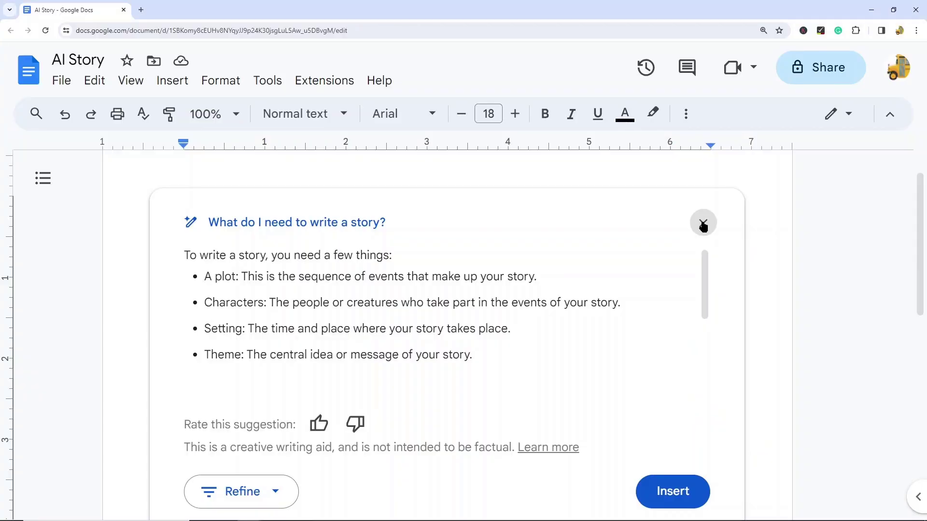
Discard the story-elements suggestion and leave the page empty
{"action": "left_click", "coordinate": [703, 223]}
{"action": "left_click", "coordinate": [551, 404]}
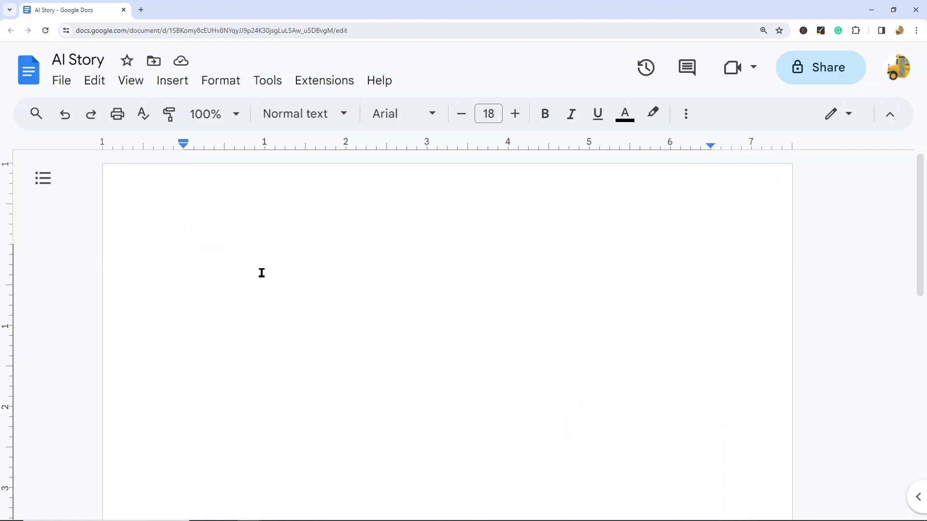
{"action": "type", "text": "A"}
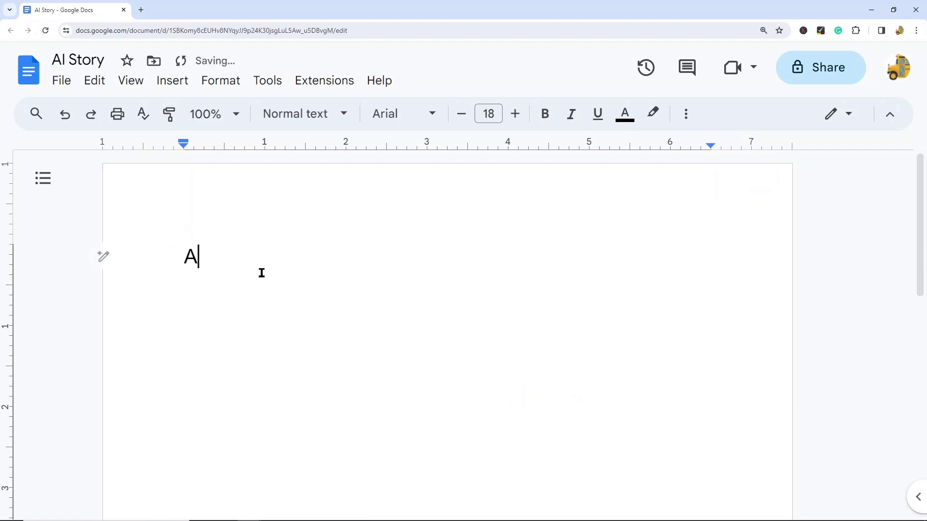
{"action": "key", "text": "BackSpace"}
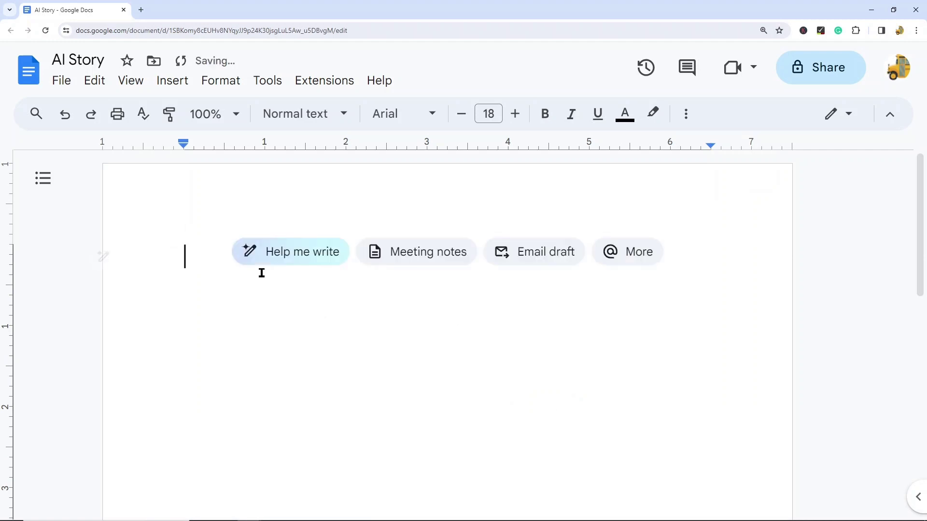
Ask Help me write for 10 children's book theme ideas, review them, then close the card
{"action": "left_click", "coordinate": [282, 258]}
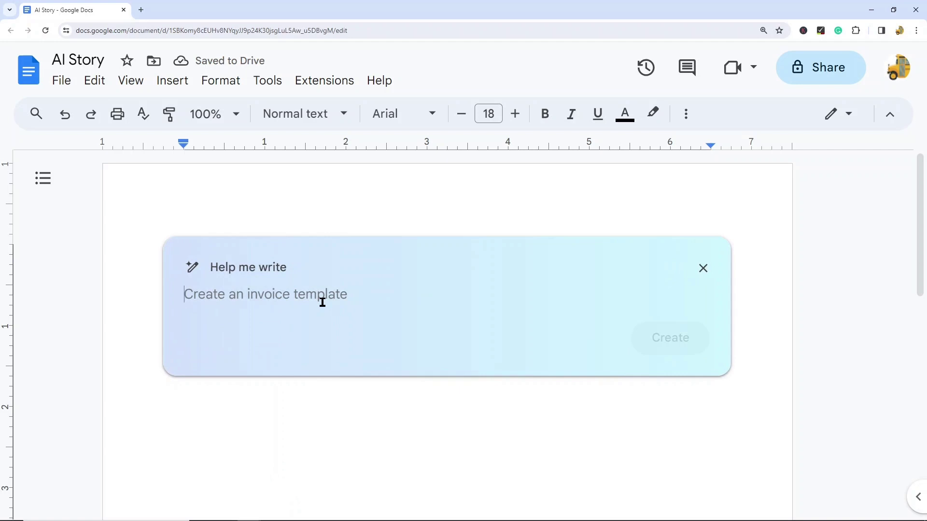
{"action": "type", "text": "Give me 1"}
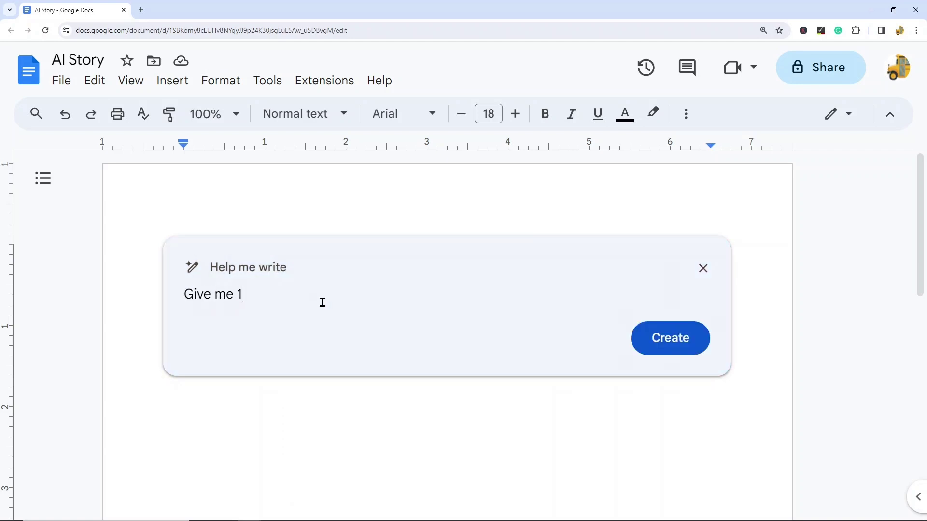
{"action": "type", "text": "0 ideas for a theme of a childrens book"}
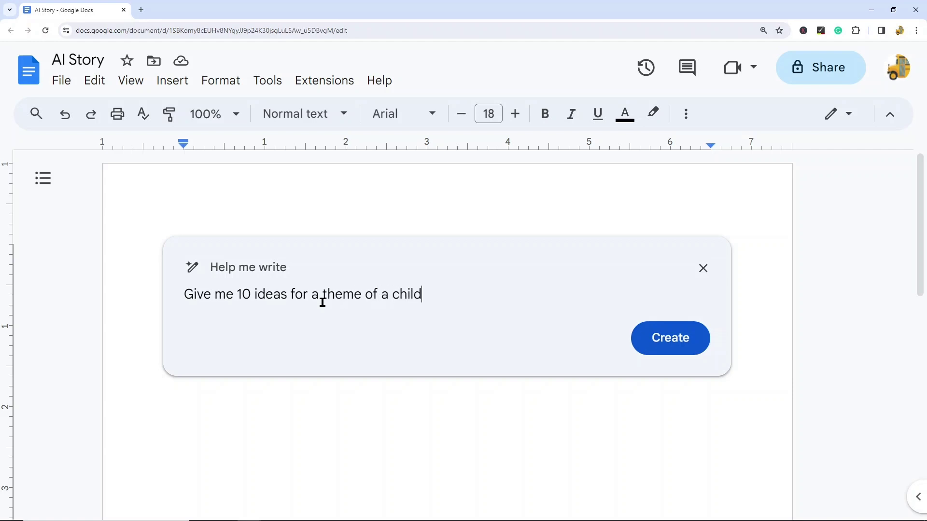
{"action": "left_click", "coordinate": [647, 344]}
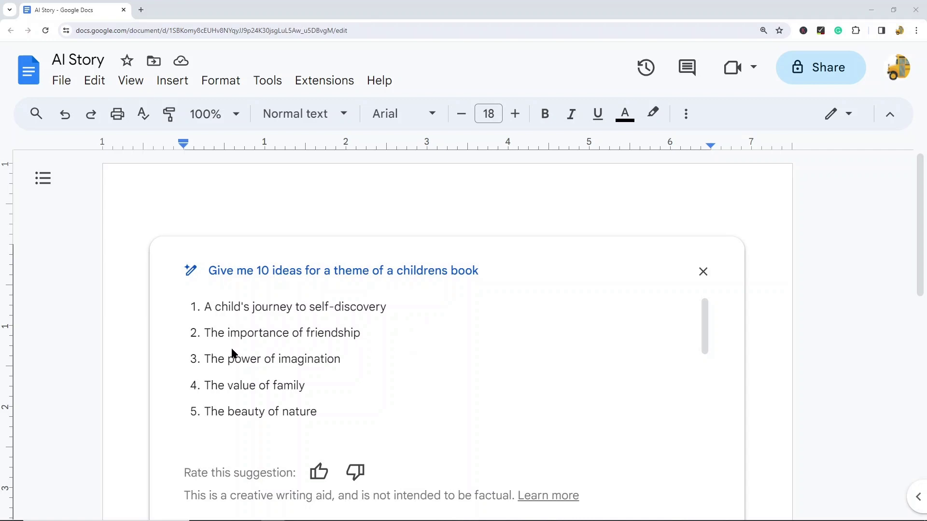
{"action": "scroll", "coordinate": [319, 364], "scroll_direction": "down", "scroll_amount": 2}
{"action": "scroll", "coordinate": [317, 360], "scroll_direction": "up", "scroll_amount": 2}
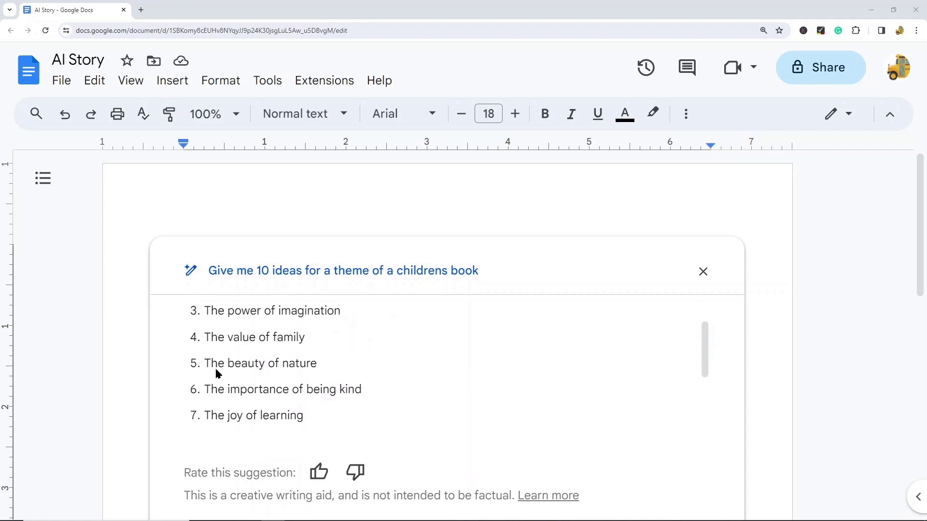
{"action": "scroll", "coordinate": [275, 363], "scroll_direction": "down", "scroll_amount": 2}
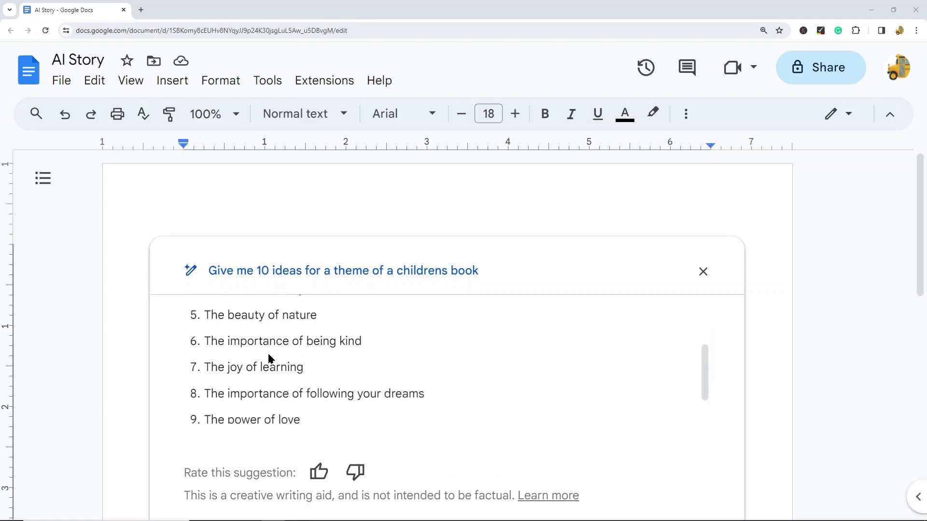
{"action": "scroll", "coordinate": [269, 376], "scroll_direction": "down", "scroll_amount": 1}
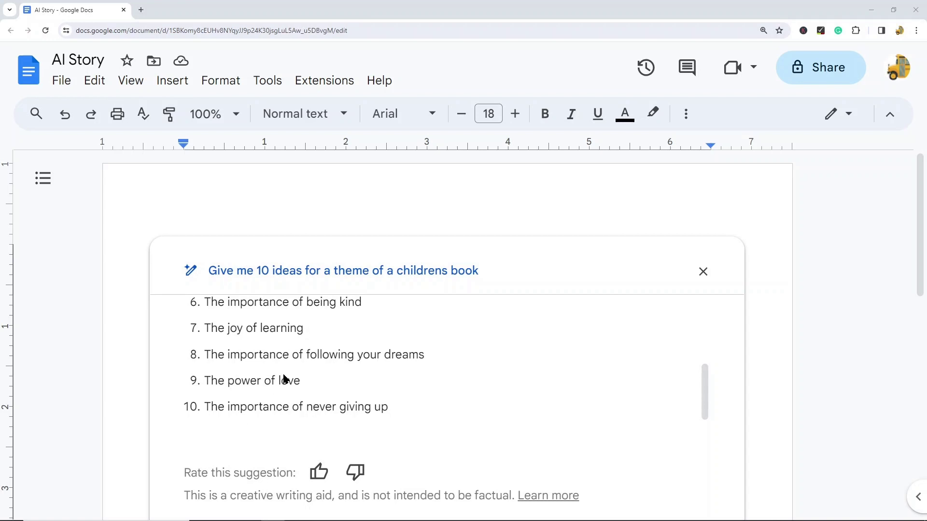
{"action": "scroll", "coordinate": [285, 380], "scroll_direction": "up", "scroll_amount": 5}
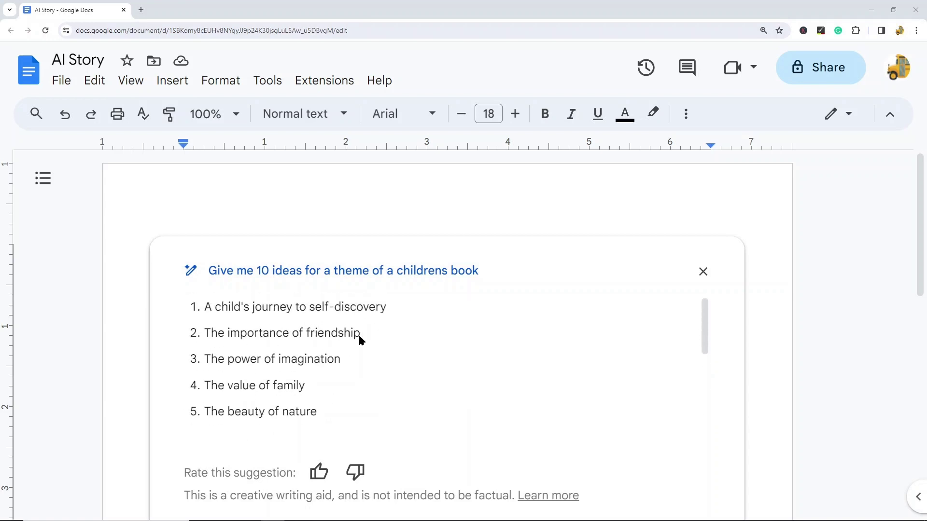
{"action": "left_click", "coordinate": [704, 273]}
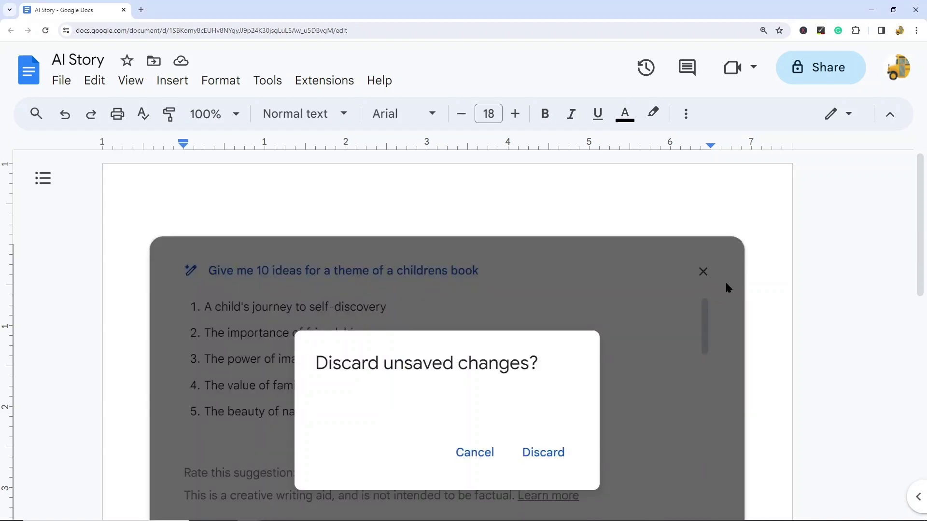
Discard the theme ideas and clear the page again
{"action": "left_click", "coordinate": [533, 457]}
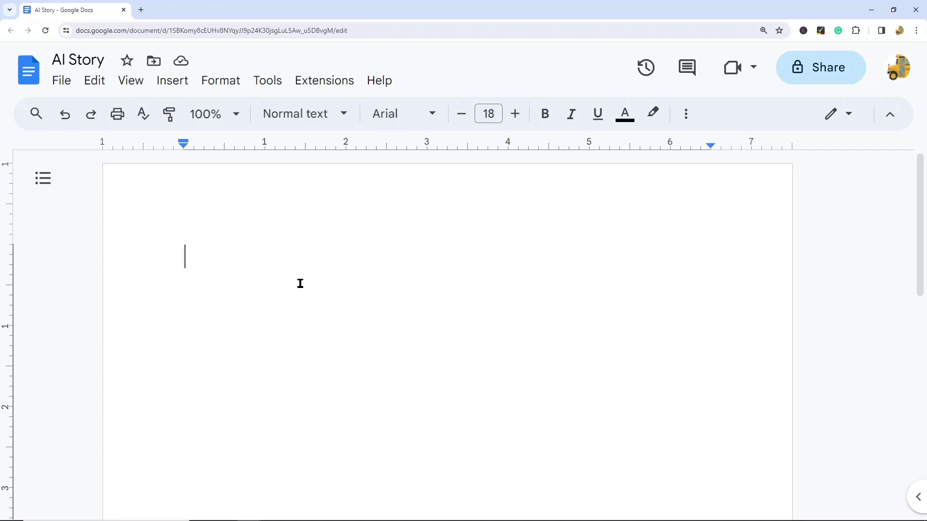
{"action": "type", "text": "Test"}
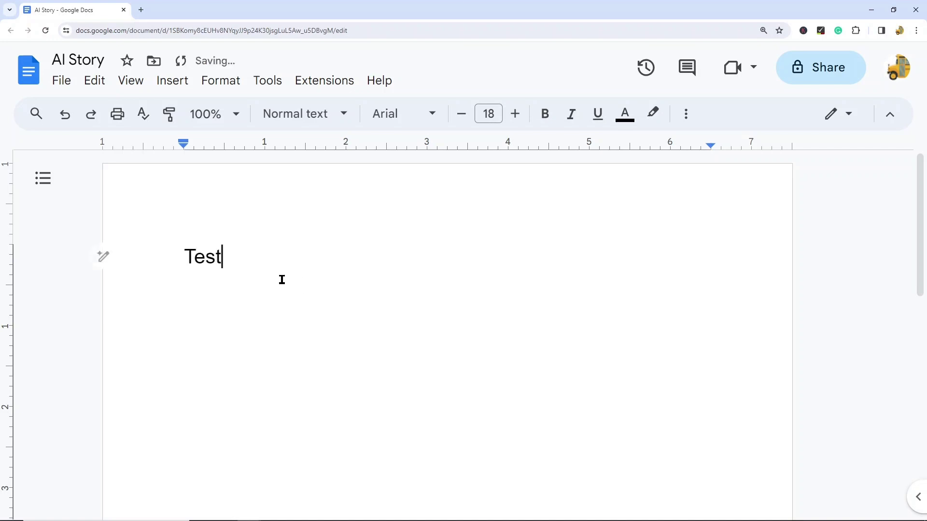
{"action": "key", "text": "BackSpace"}
{"action": "key", "text": "BackSpace"}
{"action": "key", "text": "BackSpace"}
{"action": "key", "text": "BackSpace"}
Ask Help me write to 'Give me 10 character ideas for a childrens book' and review the list
{"action": "left_click", "coordinate": [328, 253]}
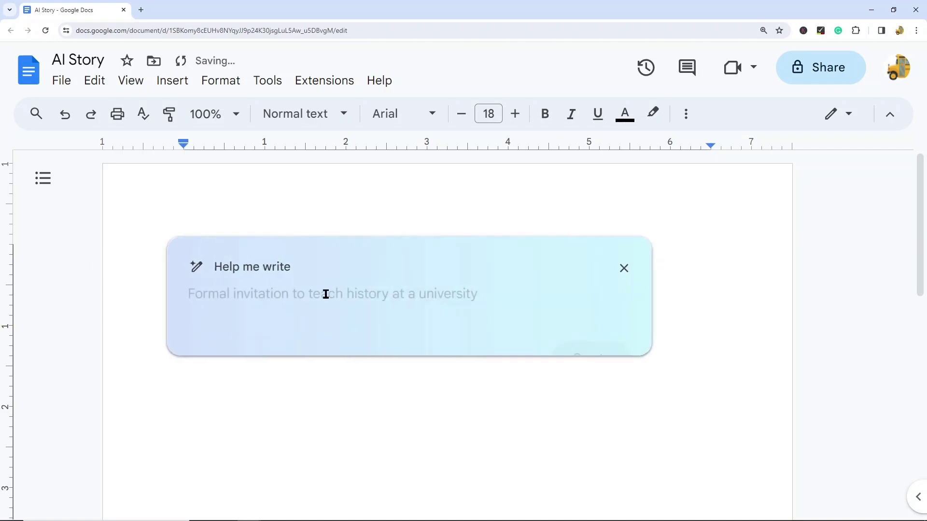
{"action": "type", "text": "Give "}
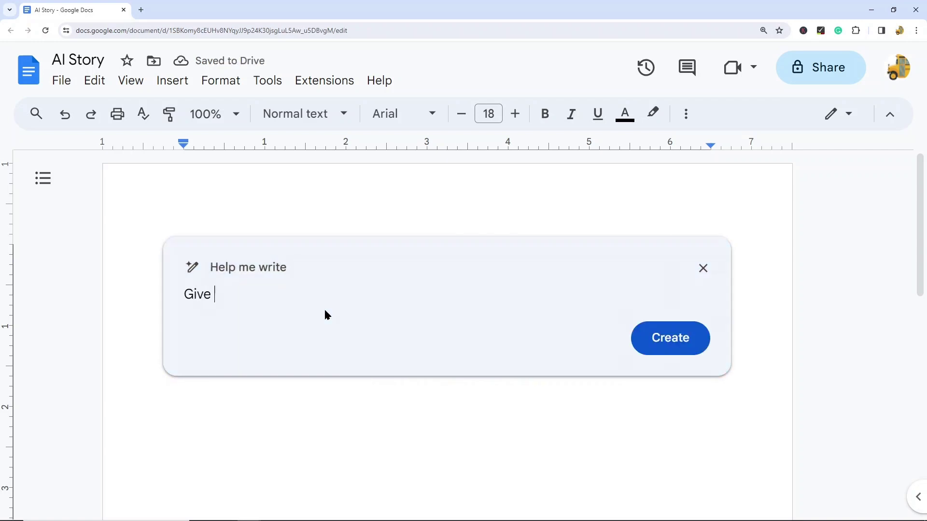
{"action": "type", "text": "me 10 charact"}
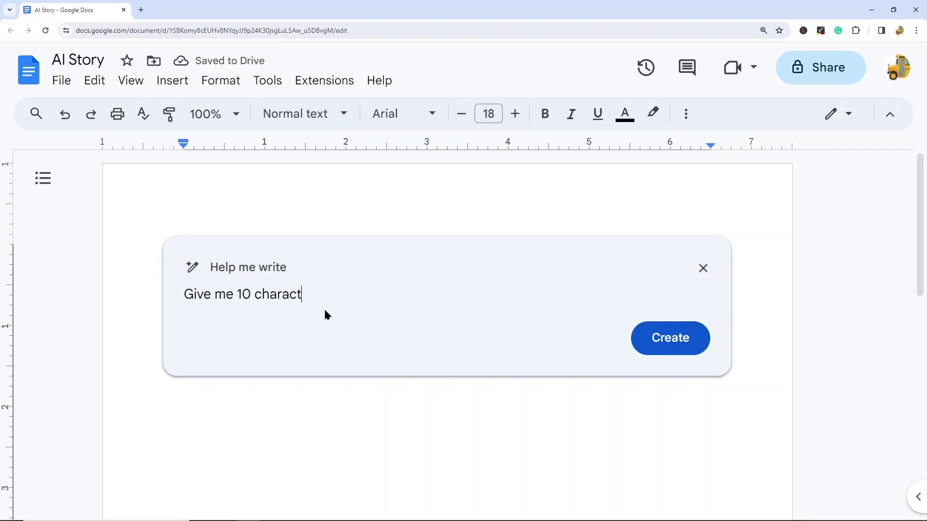
{"action": "type", "text": "er ideas for a childrens book"}
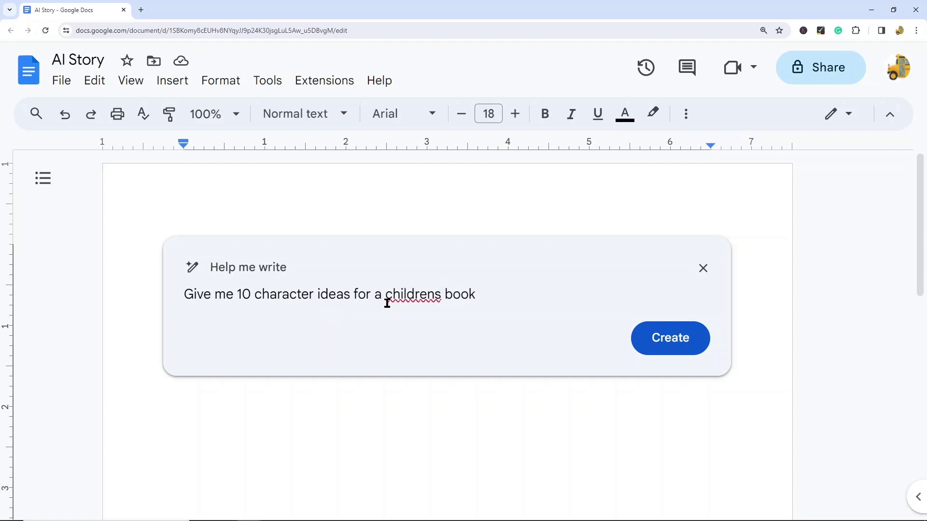
{"action": "left_click", "coordinate": [673, 352]}
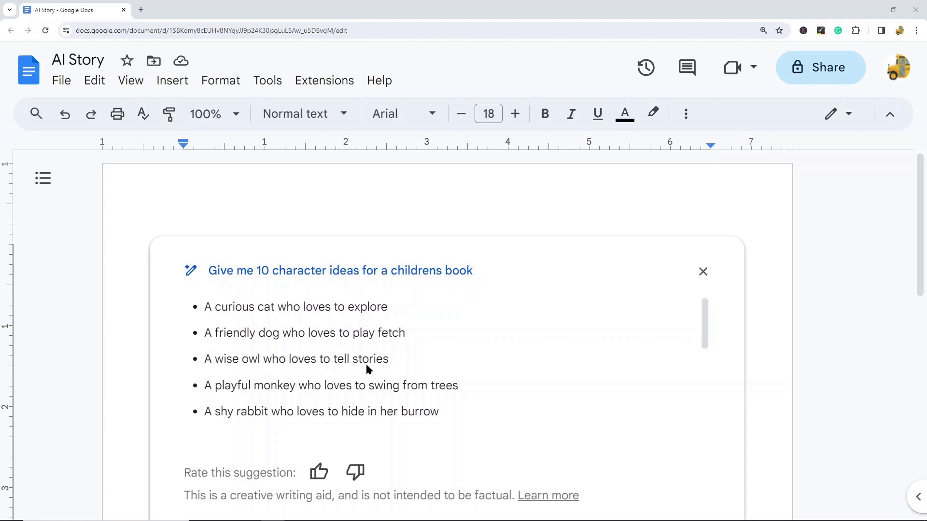
{"action": "scroll", "coordinate": [352, 372], "scroll_direction": "down", "scroll_amount": 1}
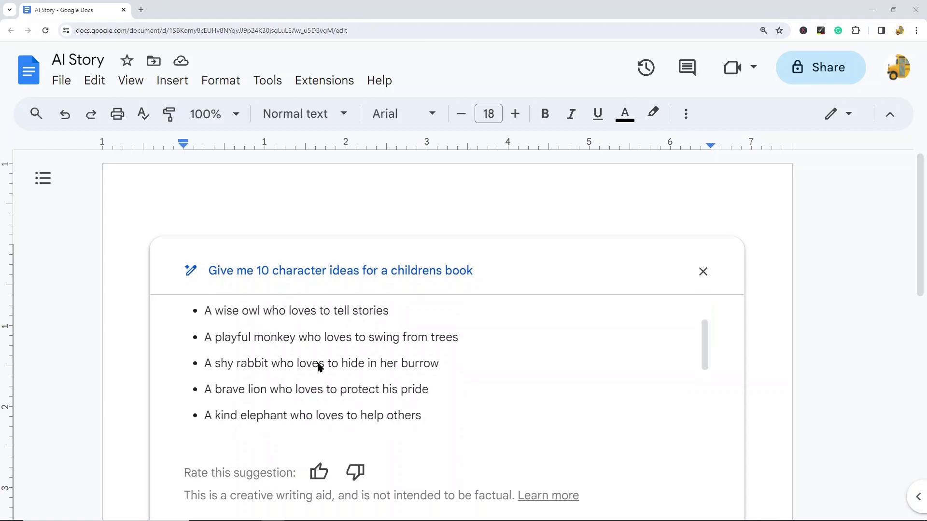
{"action": "scroll", "coordinate": [342, 364], "scroll_direction": "down", "scroll_amount": 1}
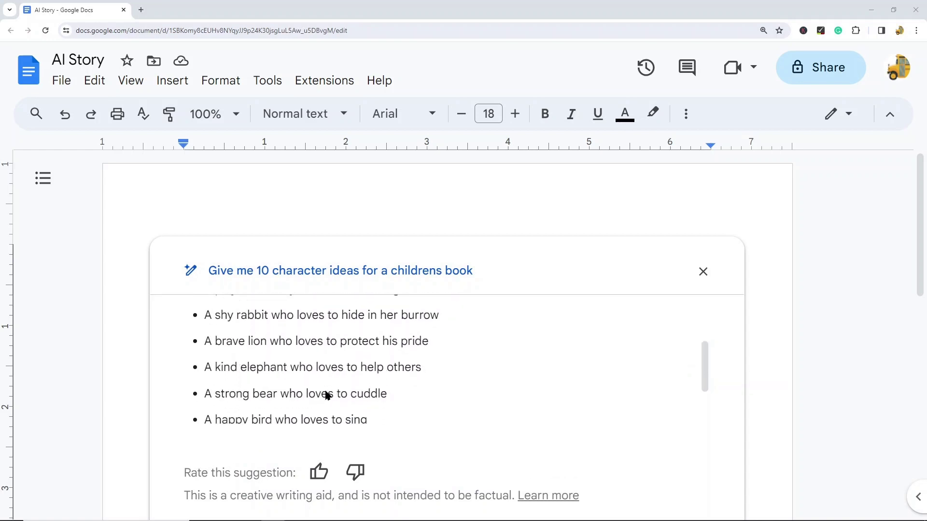
{"action": "scroll", "coordinate": [325, 393], "scroll_direction": "down", "scroll_amount": 1}
{"action": "scroll", "coordinate": [353, 375], "scroll_direction": "down", "scroll_amount": 1}
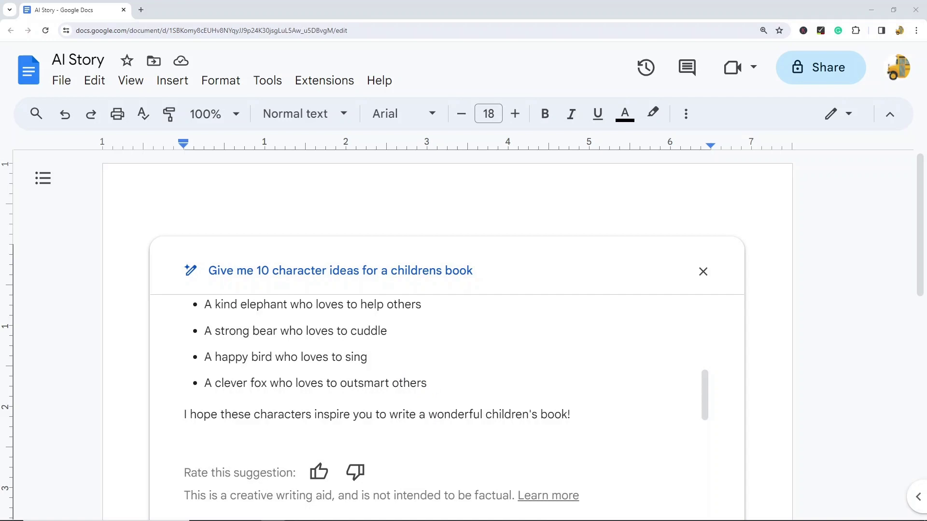
{"action": "scroll", "coordinate": [269, 358], "scroll_direction": "up", "scroll_amount": 5}
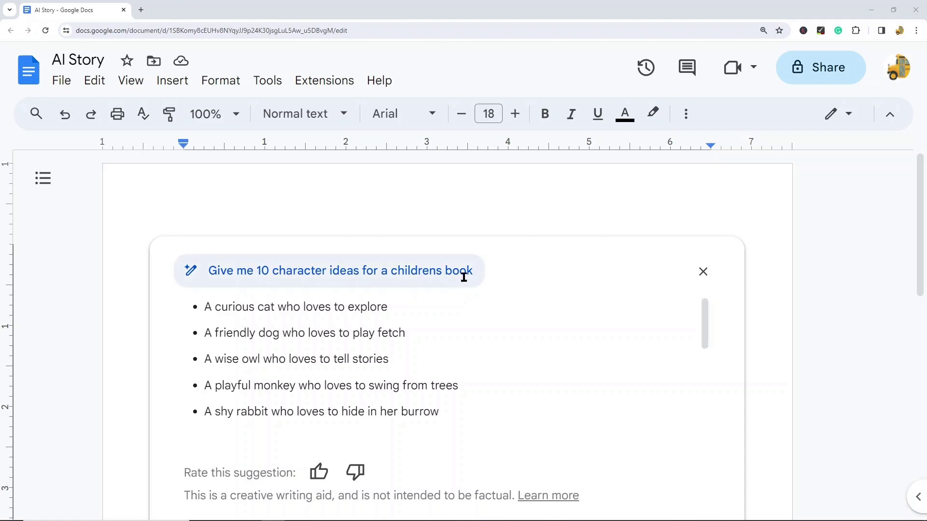
Discard the character ideas suggestion
{"action": "left_click", "coordinate": [702, 272]}
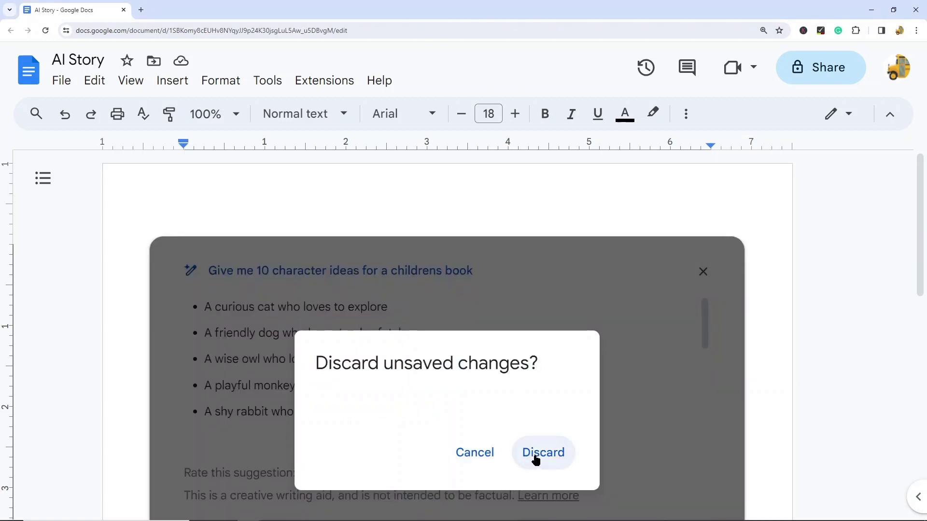
{"action": "left_click", "coordinate": [534, 454]}
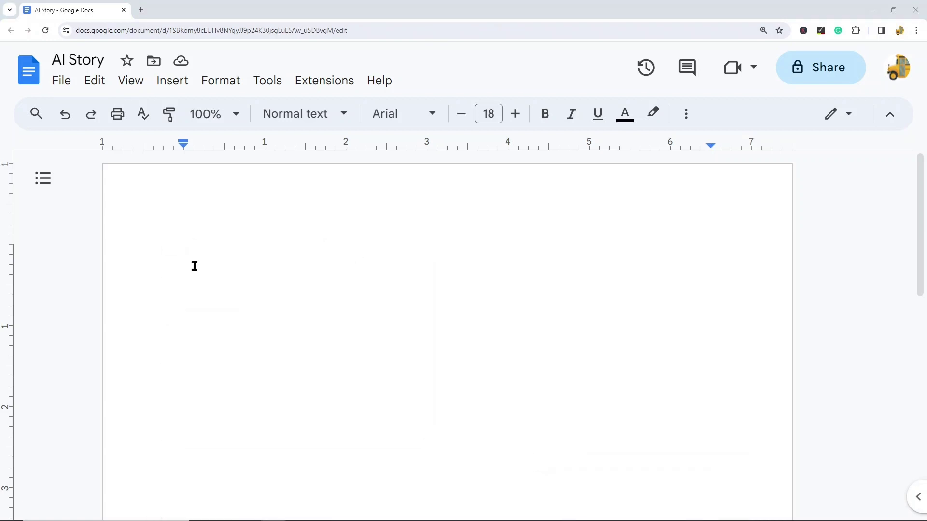
{"action": "type", "text": "Wr"}
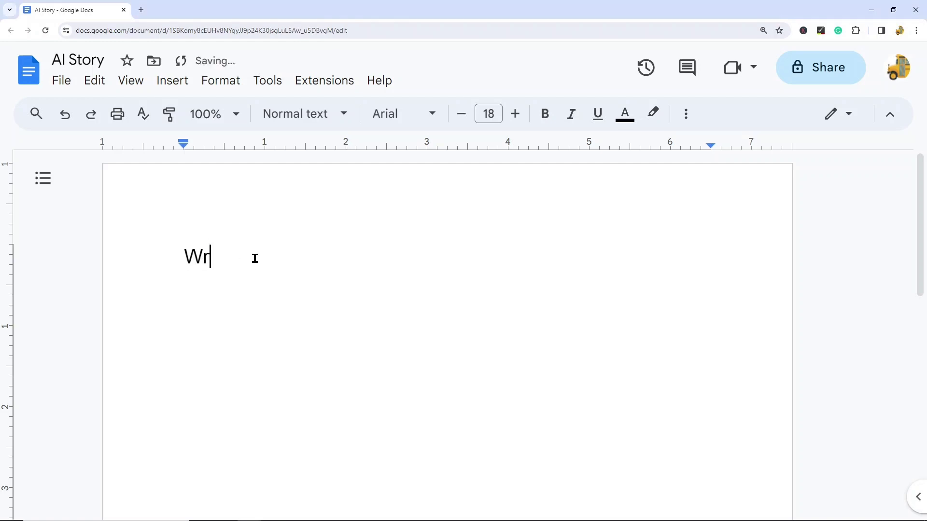
Ask Help me write for 10 ideas for a fun setting of a children's book
{"action": "left_click", "coordinate": [99, 256]}
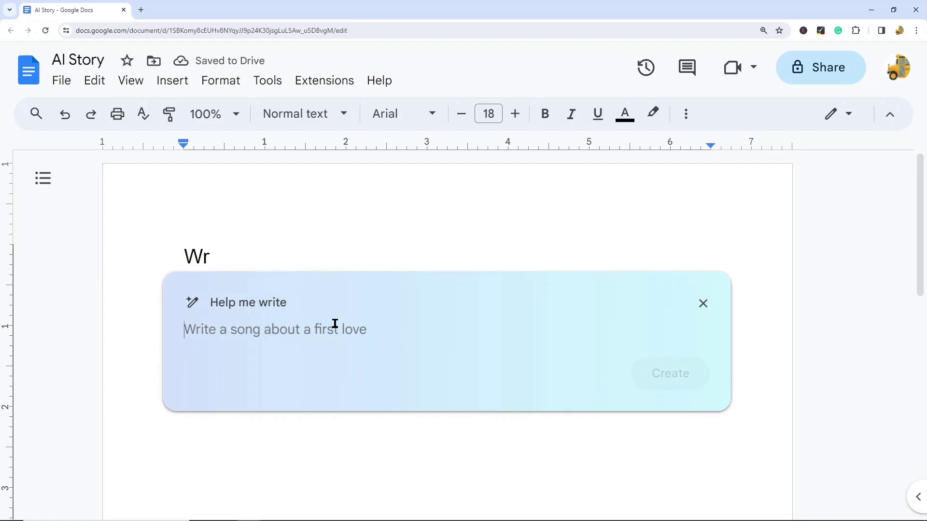
{"action": "type", "text": "Give me 10 "}
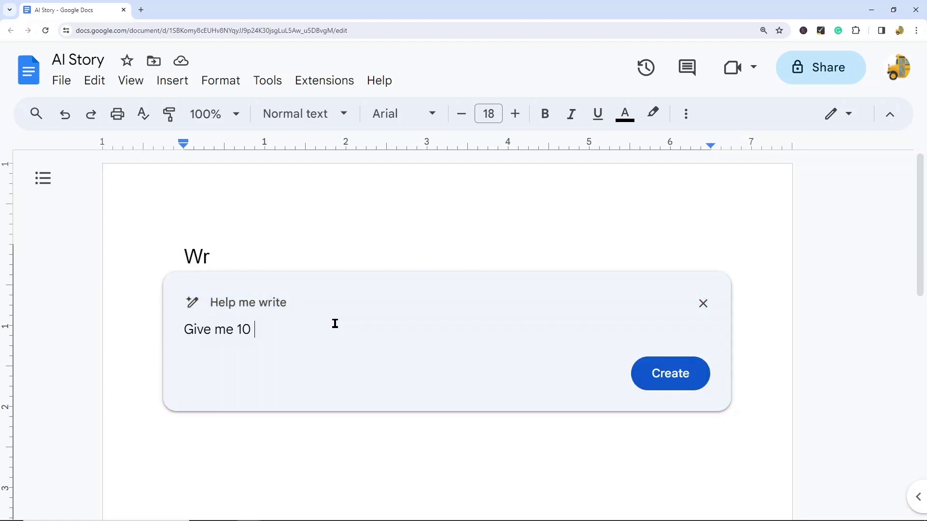
{"action": "type", "text": "ideas for a"}
{"action": "key", "text": "BackSpace"}
{"action": "key", "text": "BackSpace"}
{"action": "type", "text": "as for a fun setting of a "}
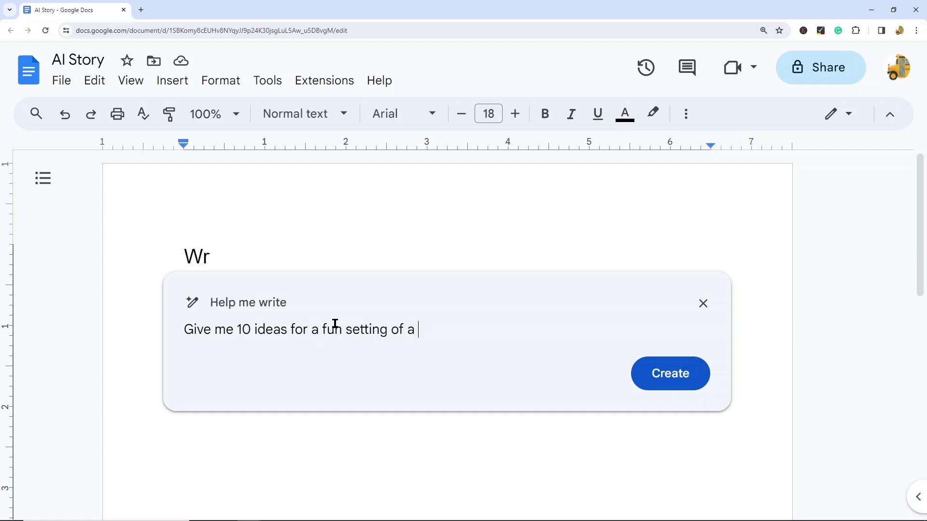
{"action": "type", "text": "children's book"}
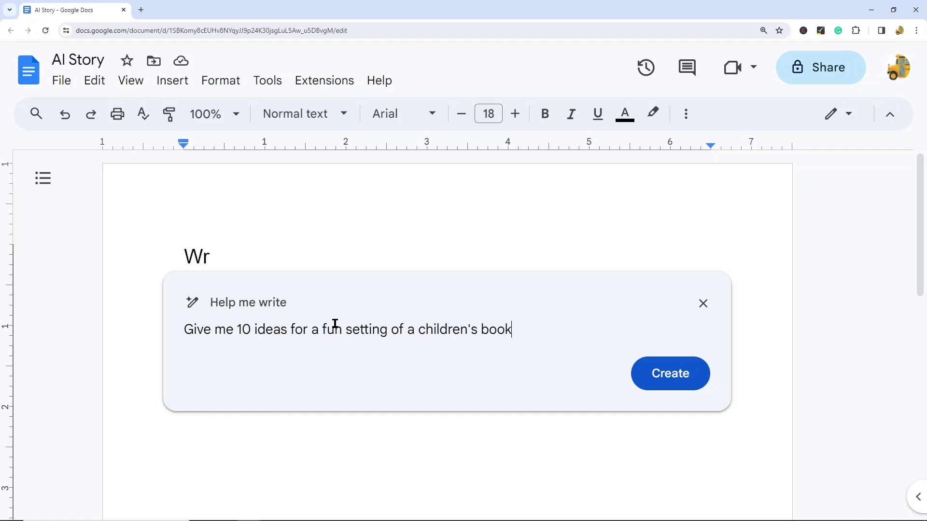
{"action": "left_click", "coordinate": [695, 371]}
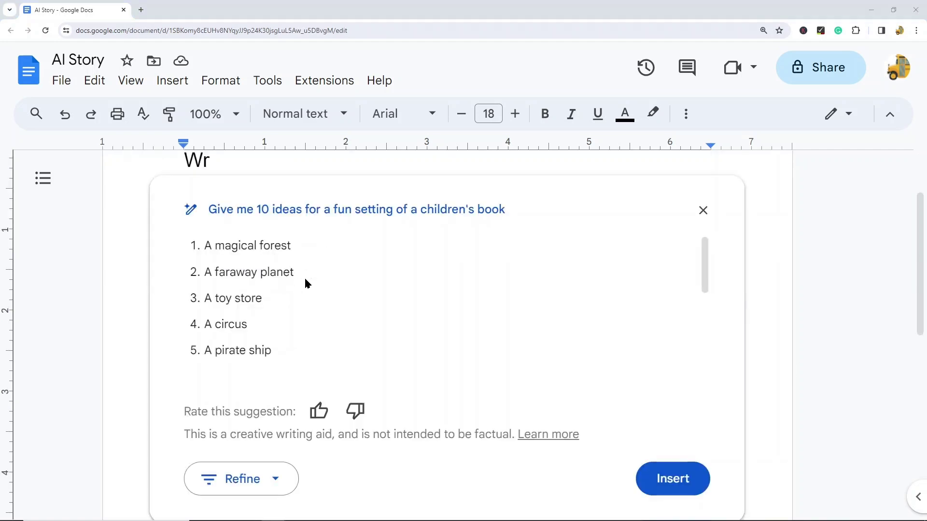
Review the ten setting ideas, from a magical forest to a city, then close the card
{"action": "scroll", "coordinate": [290, 284], "scroll_direction": "up", "scroll_amount": 1}
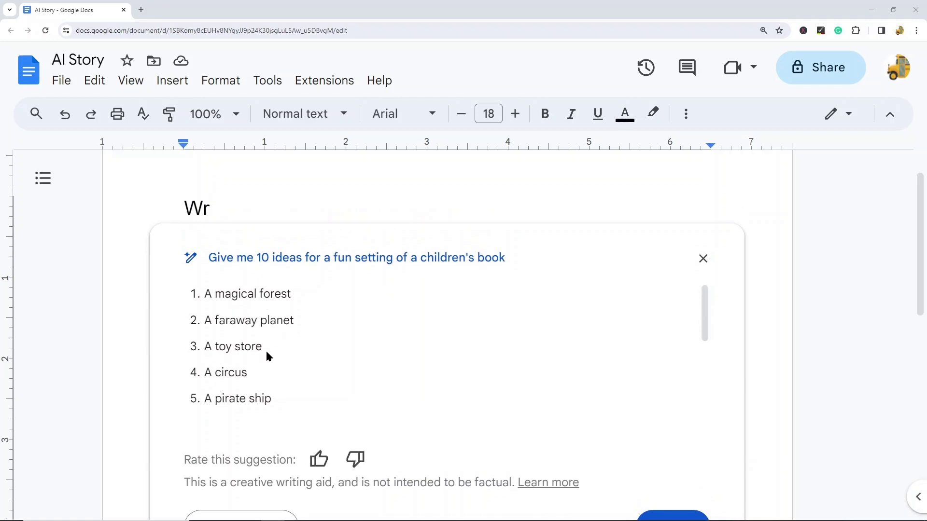
{"action": "scroll", "coordinate": [261, 358], "scroll_direction": "down", "scroll_amount": 1}
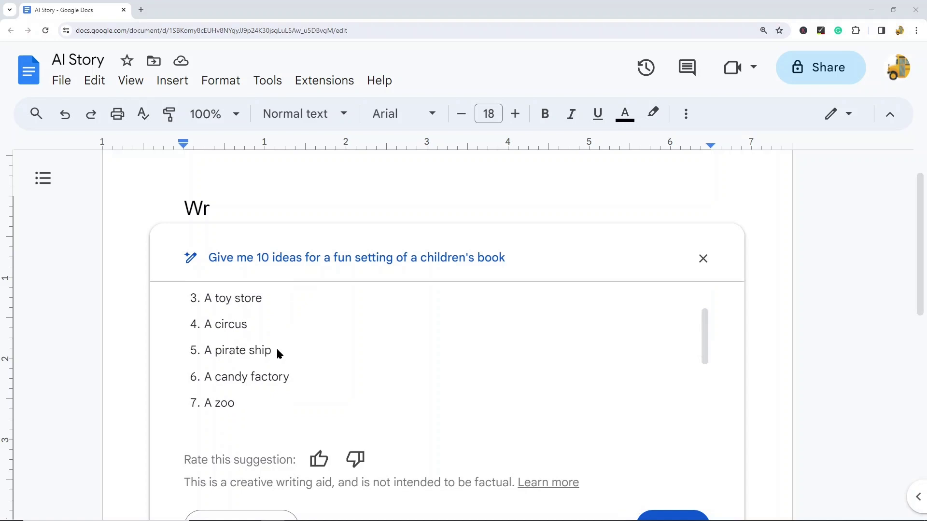
{"action": "scroll", "coordinate": [263, 362], "scroll_direction": "down", "scroll_amount": 1}
{"action": "scroll", "coordinate": [256, 358], "scroll_direction": "down", "scroll_amount": 1}
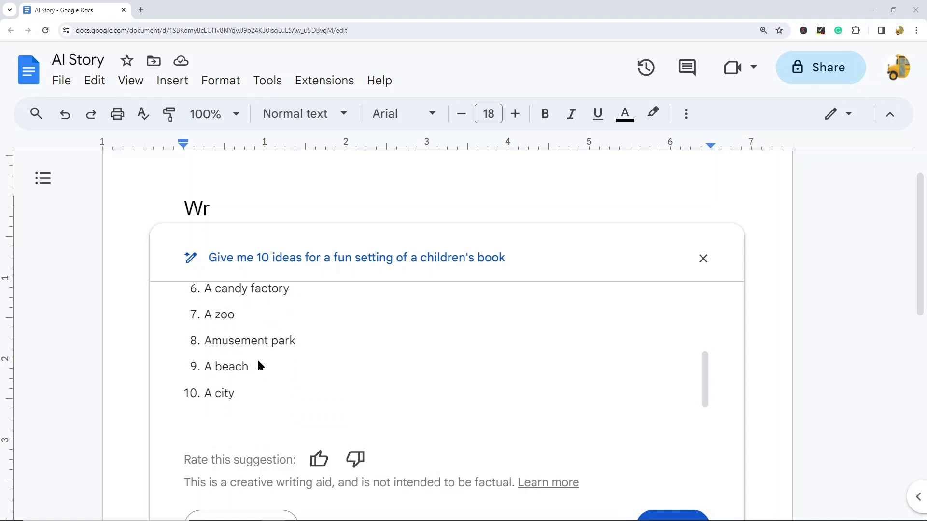
{"action": "scroll", "coordinate": [264, 366], "scroll_direction": "up", "scroll_amount": 3}
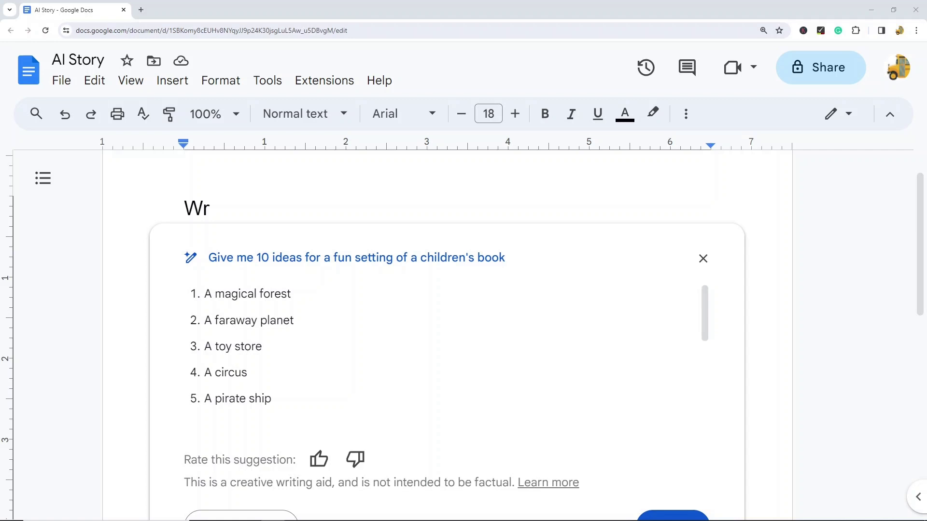
{"action": "left_click", "coordinate": [702, 259]}
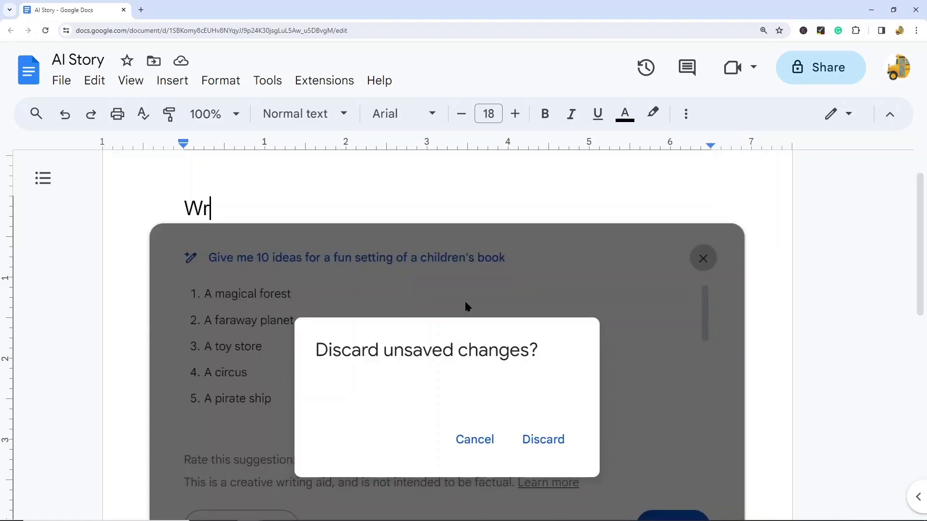
Discard the setting ideas and delete the leftover 'Wr' text
{"action": "left_click", "coordinate": [543, 439]}
{"action": "key", "text": "BackSpace"}
{"action": "key", "text": "BackSpace"}
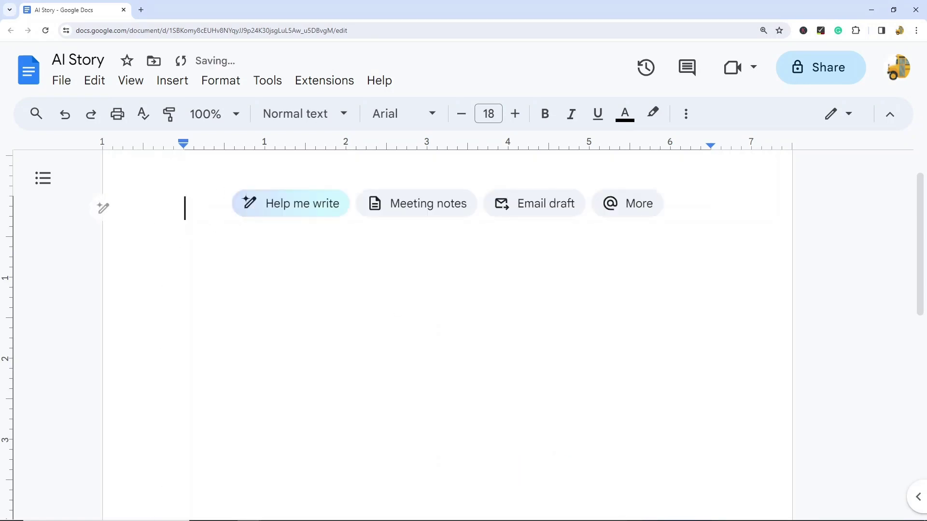
{"action": "scroll", "coordinate": [447, 290], "scroll_direction": "up", "scroll_amount": 1}
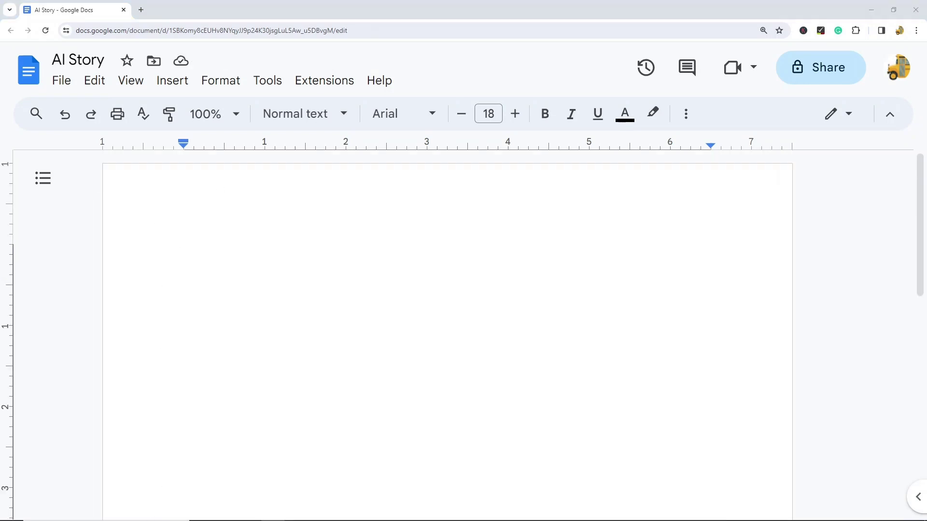
{"action": "type", "text": "A"}
{"action": "key", "text": "BackSpace"}
Paste the fetch-loving dog plot prompt into Help me write and generate plot ideas
{"action": "left_click", "coordinate": [278, 255]}
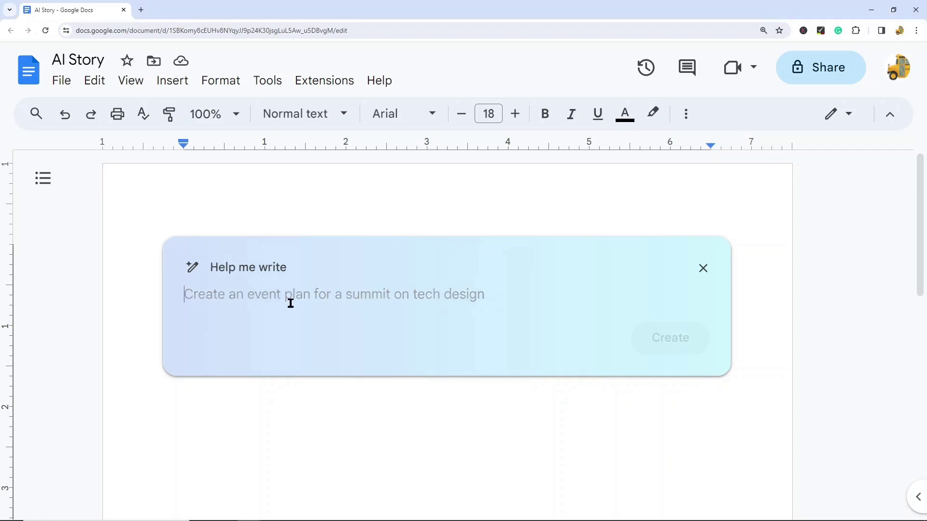
{"action": "type", "text": "Give me 10 plot ideas for a story on a friendly dog who loves to play fetch in a magical forest that learns the importance of friendship"}
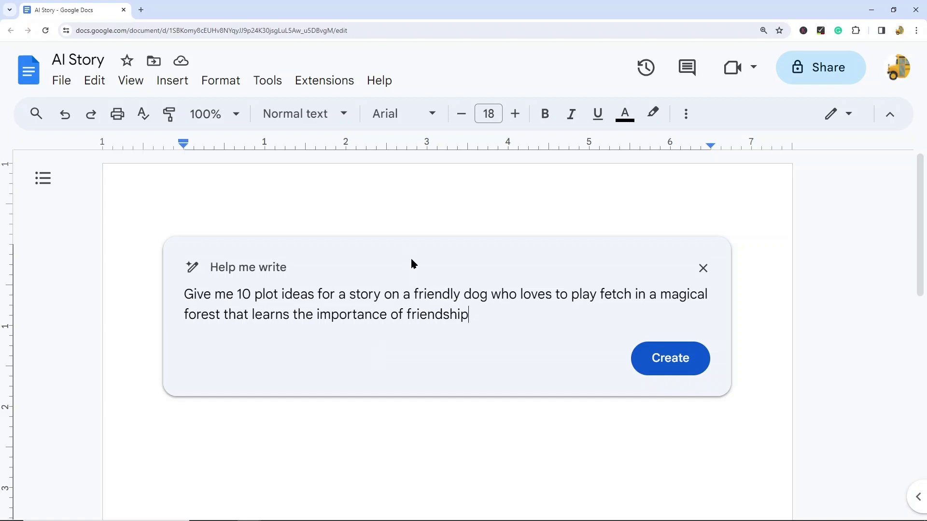
{"action": "left_click", "coordinate": [671, 364]}
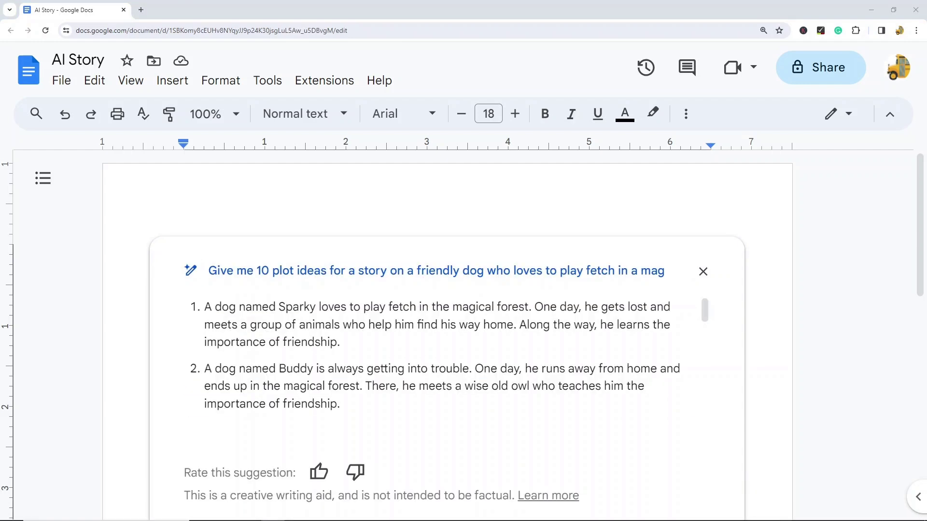
Copy plot idea 2 about Buddy the dog, then discard the plot ideas suggestion
{"action": "scroll", "coordinate": [458, 346], "scroll_direction": "down", "scroll_amount": 3}
{"action": "scroll", "coordinate": [409, 351], "scroll_direction": "up", "scroll_amount": 3}
{"action": "scroll", "coordinate": [405, 372], "scroll_direction": "down", "scroll_amount": 5}
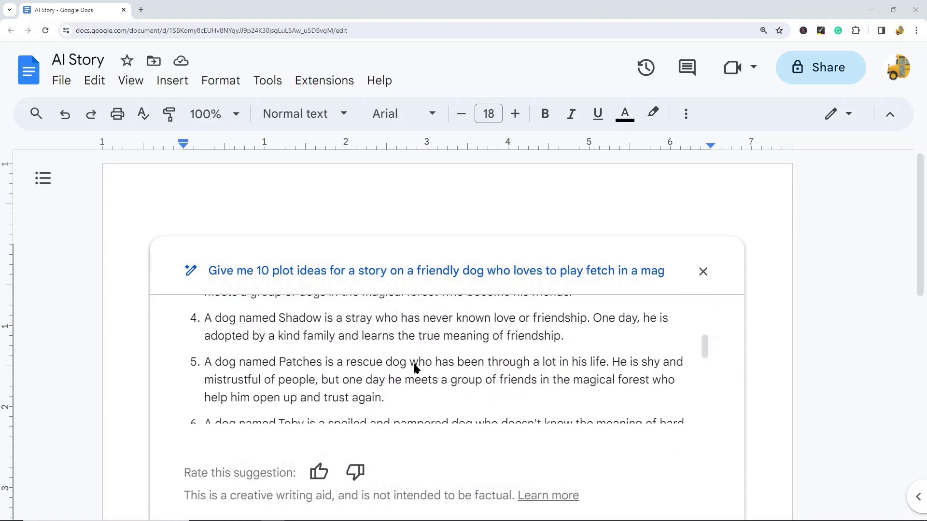
{"action": "scroll", "coordinate": [415, 371], "scroll_direction": "up", "scroll_amount": 5}
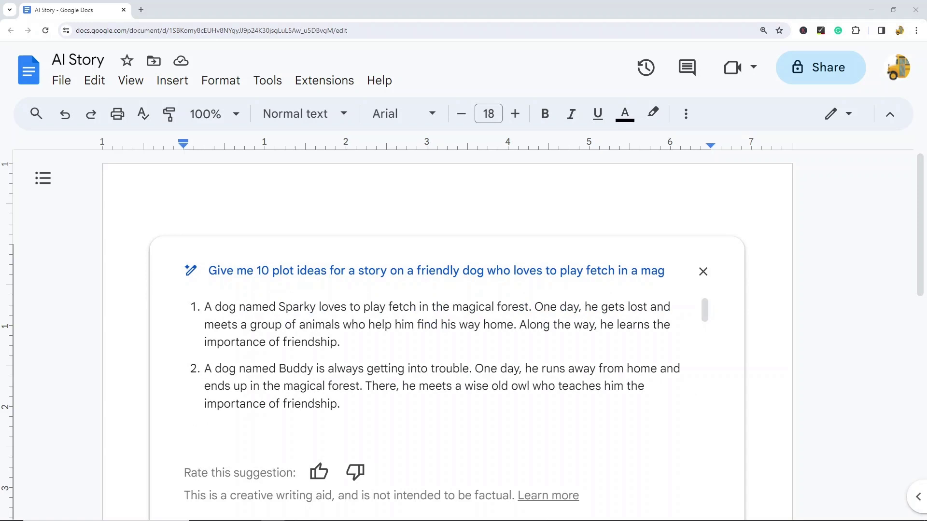
{"action": "triple_click", "coordinate": [435, 387]}
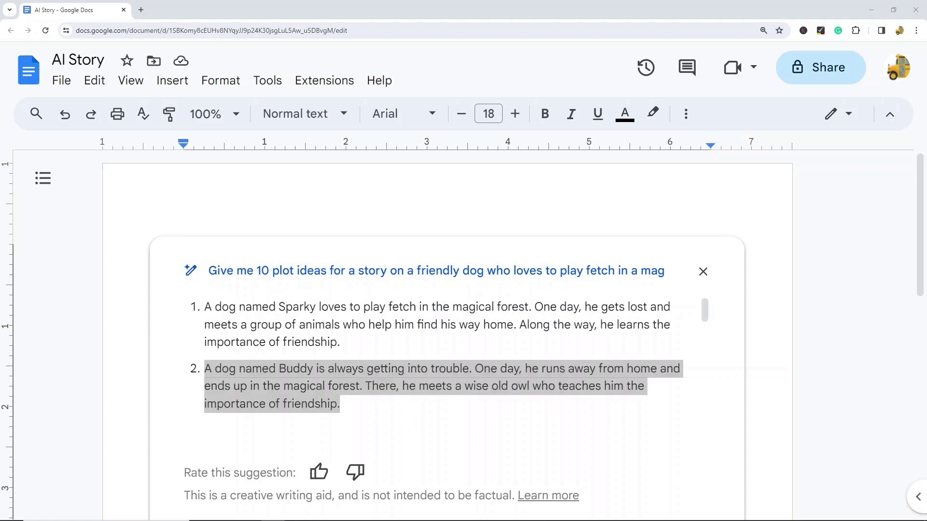
{"action": "left_click", "coordinate": [703, 271]}
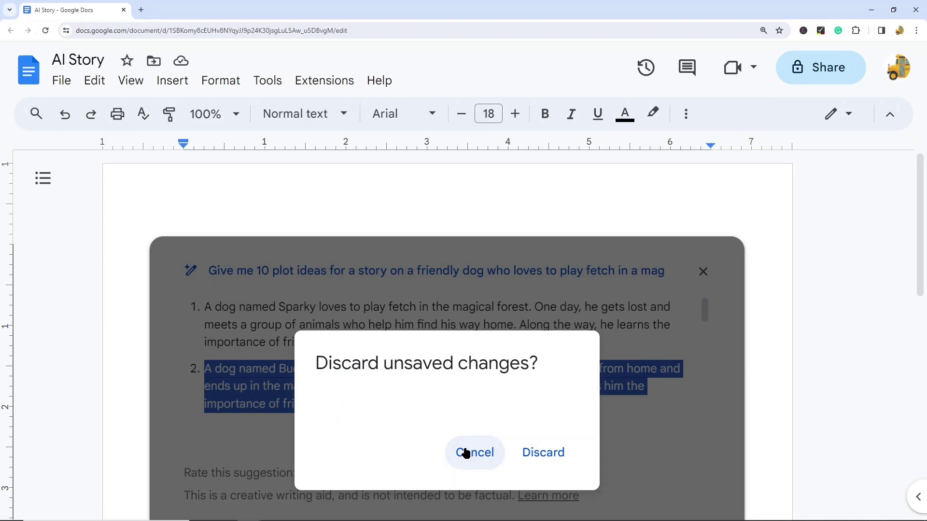
{"action": "left_click", "coordinate": [558, 454]}
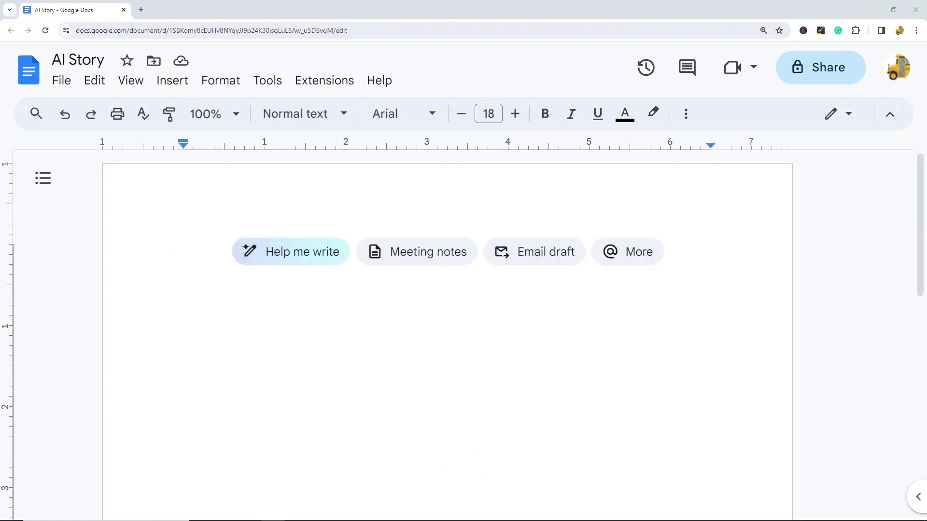
Write a children's story prompt and paste in the plot, character, setting and theme details
{"action": "left_click", "coordinate": [292, 260]}
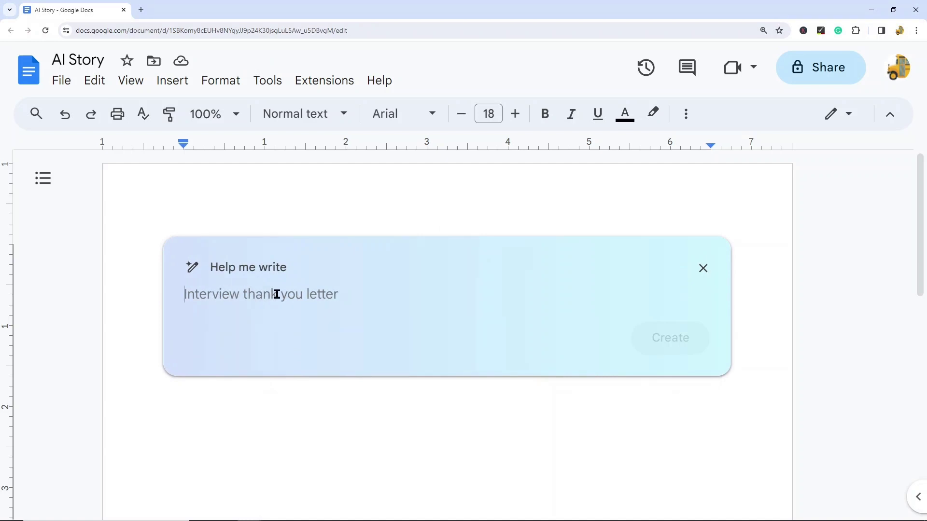
{"action": "type", "text": "Write "}
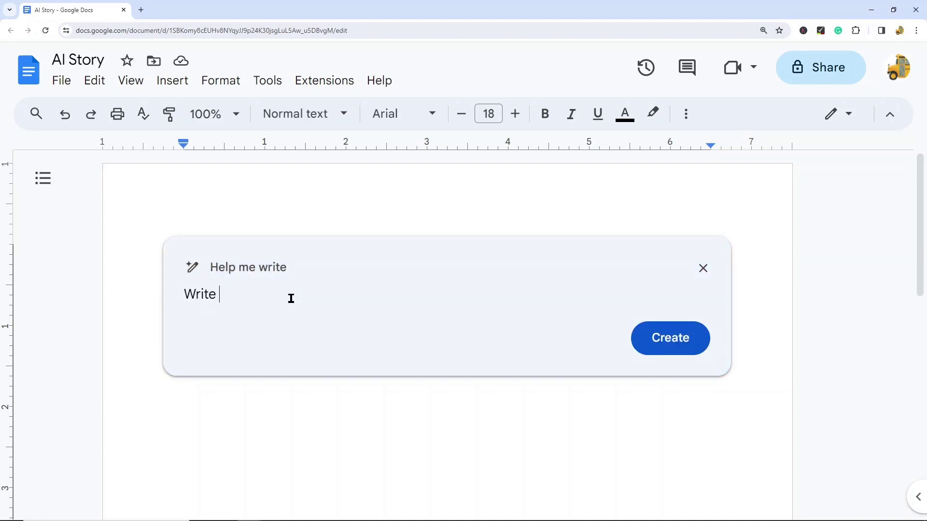
{"action": "type", "text": "me a children's sto"}
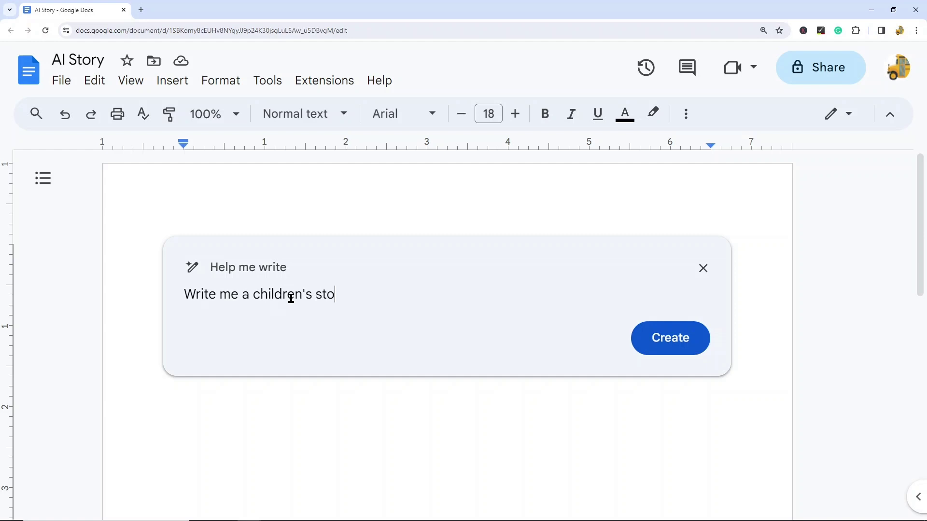
{"action": "type", "text": "ry with the foll"}
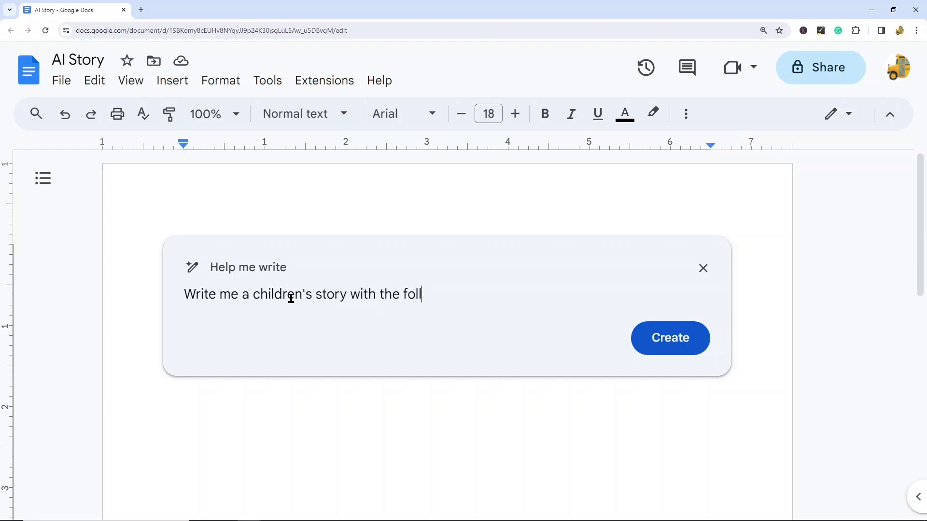
{"action": "type", "text": "owing plot, character, set"}
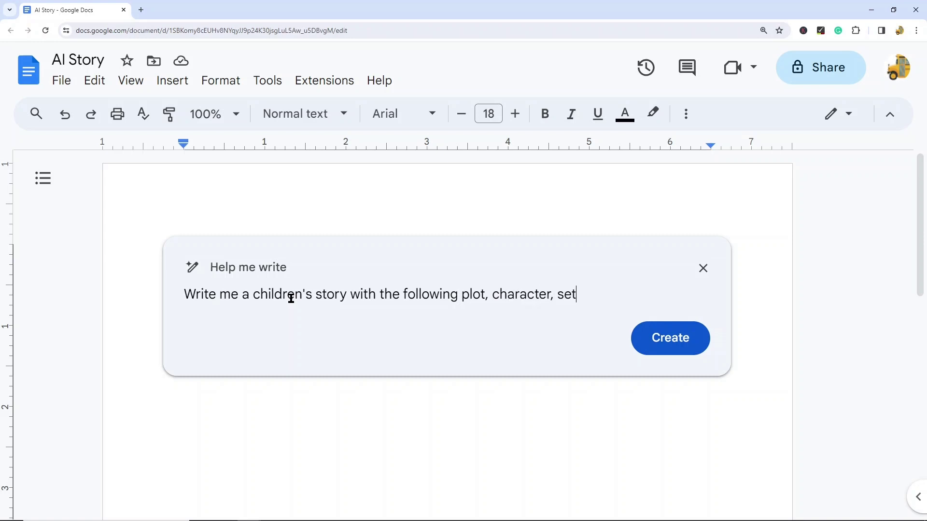
{"action": "type", "text": "ting, and theme."}
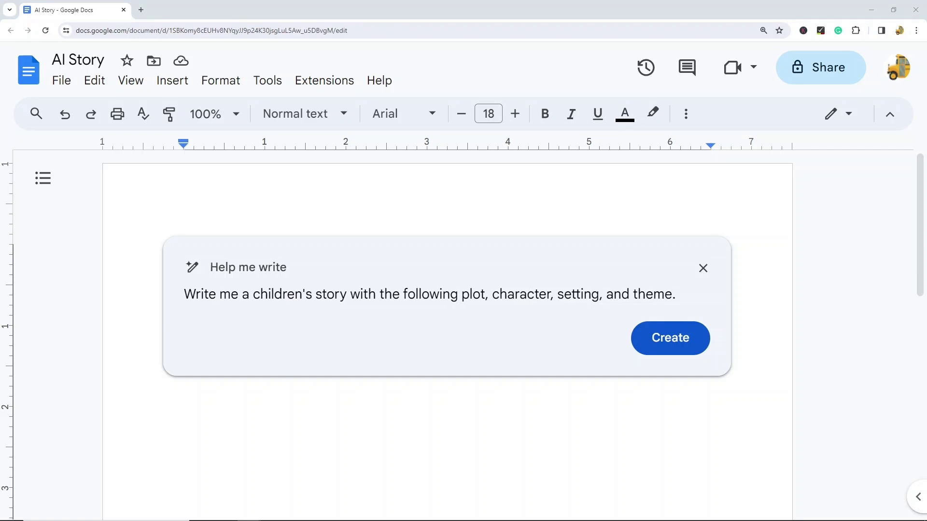
{"action": "type", "text": "Plot:\tA dog named Buddy is always getting into trouble. One day, he runs away from home and ends up in the magical forest. There, he meets a wise old owl who teaches him the importance of friendship. Character:\tA friendly dog named Buddy who loves to play fetch Setting:\tA magical forest Theme:\tThe importance of friendship"}
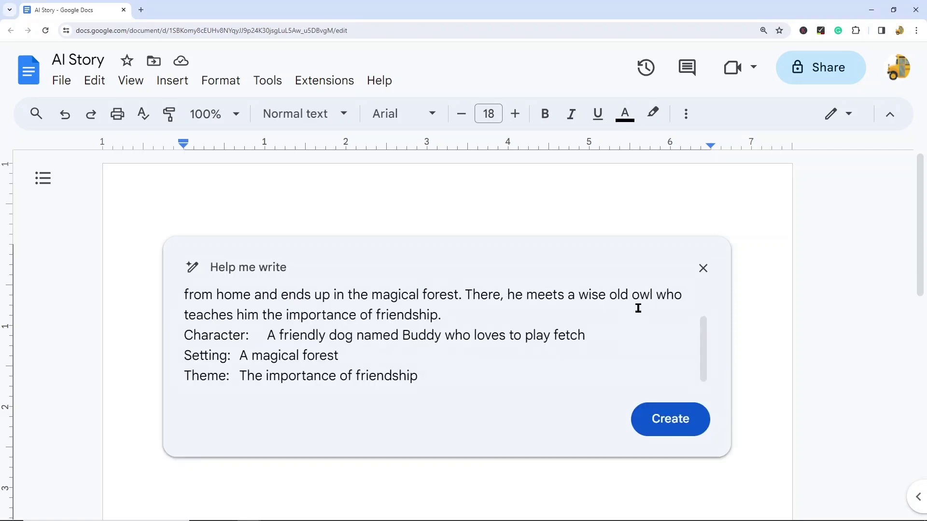
Remove the gaps after Plot:, Character:, Setting: and Theme:, then generate the story
{"action": "scroll", "coordinate": [514, 325], "scroll_direction": "up", "scroll_amount": 2}
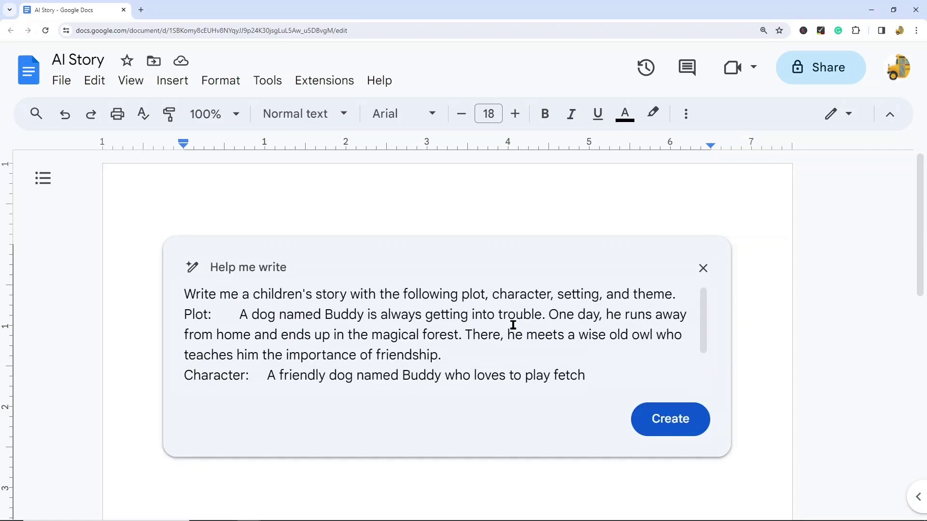
{"action": "left_click", "coordinate": [241, 314]}
{"action": "key", "text": "BackSpace"}
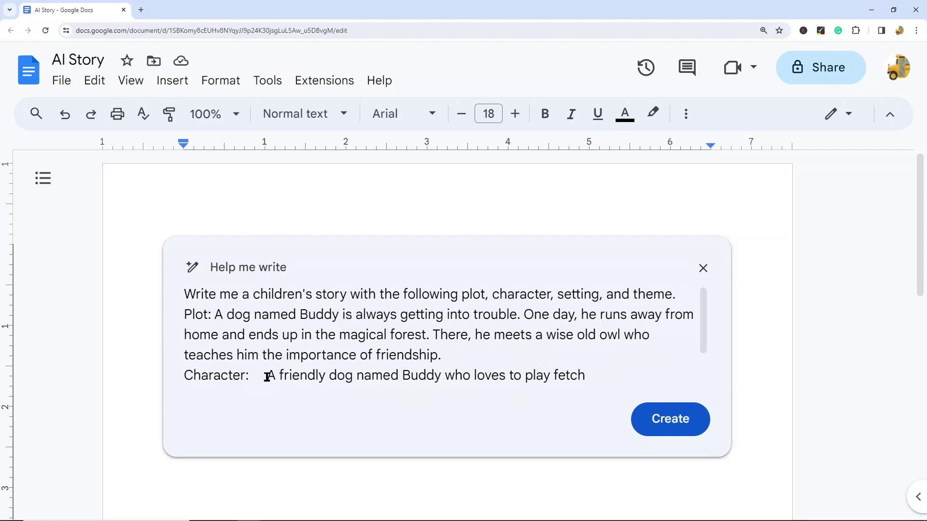
{"action": "left_click", "coordinate": [267, 375]}
{"action": "key", "text": "BackSpace"}
{"action": "scroll", "coordinate": [263, 356], "scroll_direction": "down", "scroll_amount": 1}
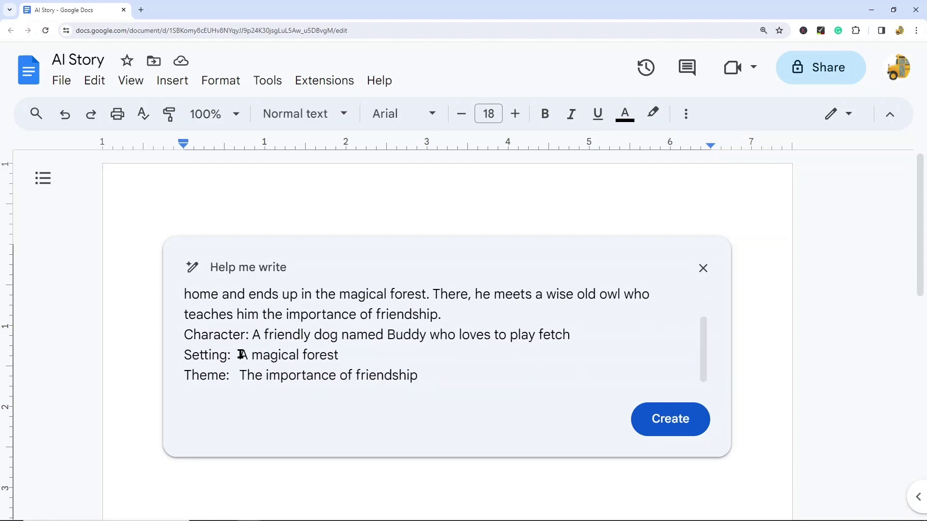
{"action": "left_click", "coordinate": [240, 355]}
{"action": "key", "text": "BackSpace"}
{"action": "left_click", "coordinate": [239, 376]}
{"action": "key", "text": "BackSpace"}
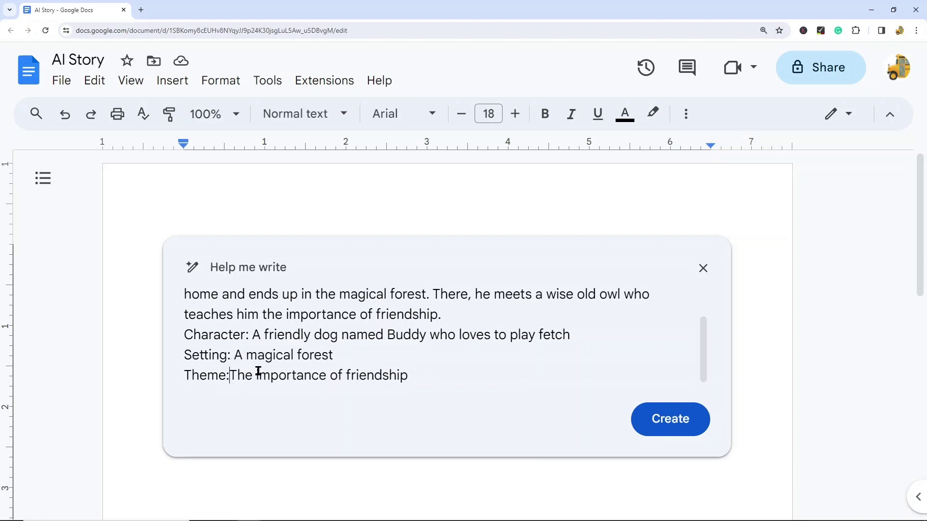
{"action": "left_click", "coordinate": [670, 420]}
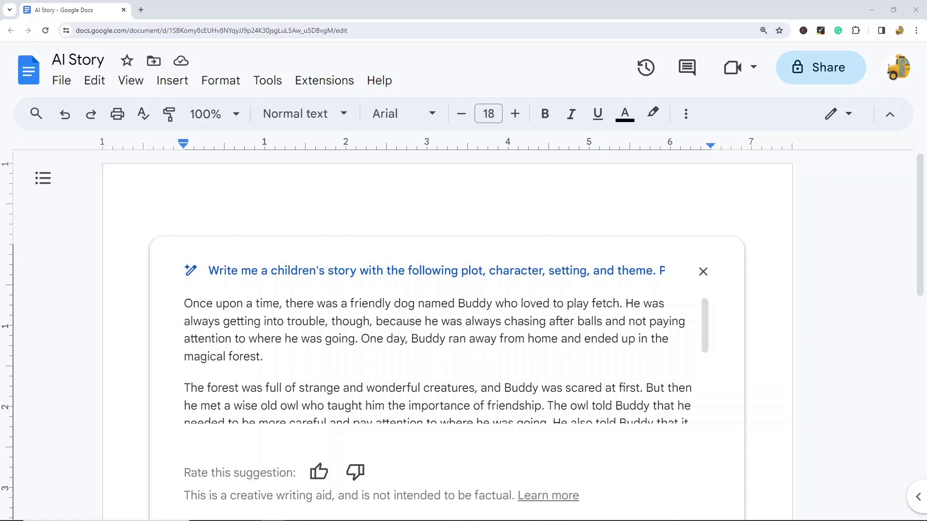
Scroll through the generated Buddy story down to its closing moral about friendship
{"action": "scroll", "coordinate": [179, 408], "scroll_direction": "down", "scroll_amount": 1}
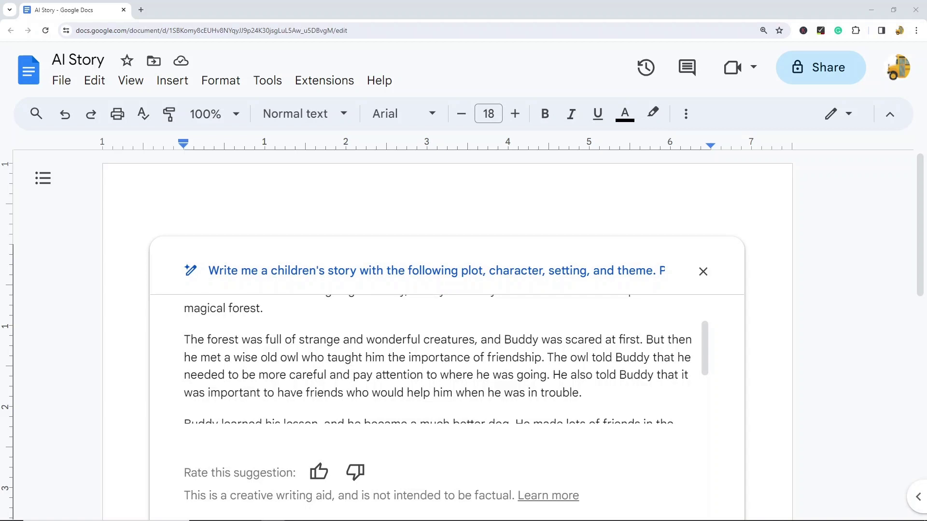
{"action": "scroll", "coordinate": [585, 327], "scroll_direction": "down", "scroll_amount": 1}
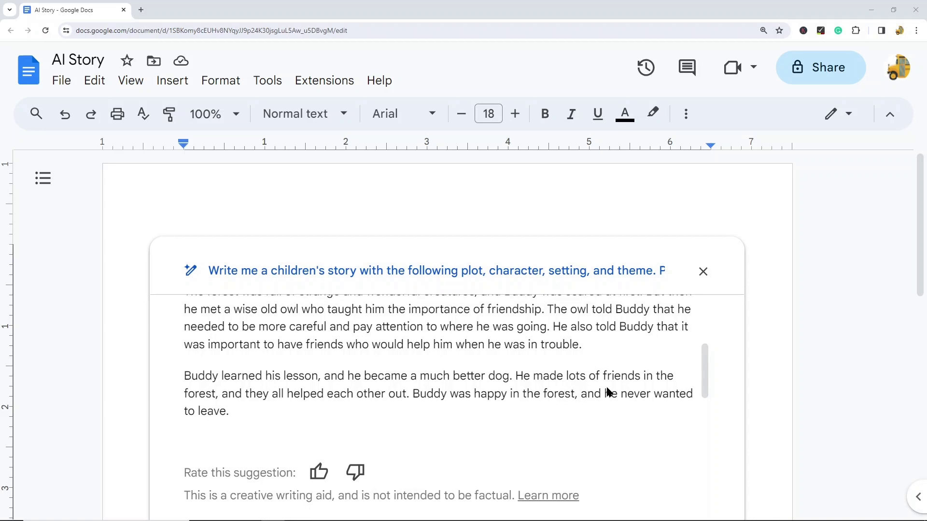
{"action": "scroll", "coordinate": [362, 354], "scroll_direction": "up", "scroll_amount": 3}
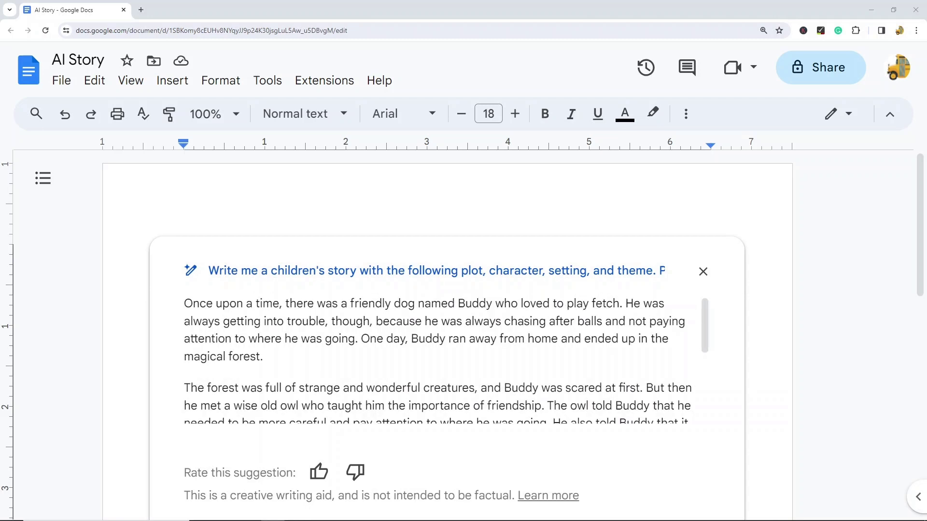
Refine the suggested Buddy story with Elaborate
{"action": "scroll", "coordinate": [375, 345], "scroll_direction": "down", "scroll_amount": 5}
{"action": "scroll", "coordinate": [408, 350], "scroll_direction": "down", "scroll_amount": 2}
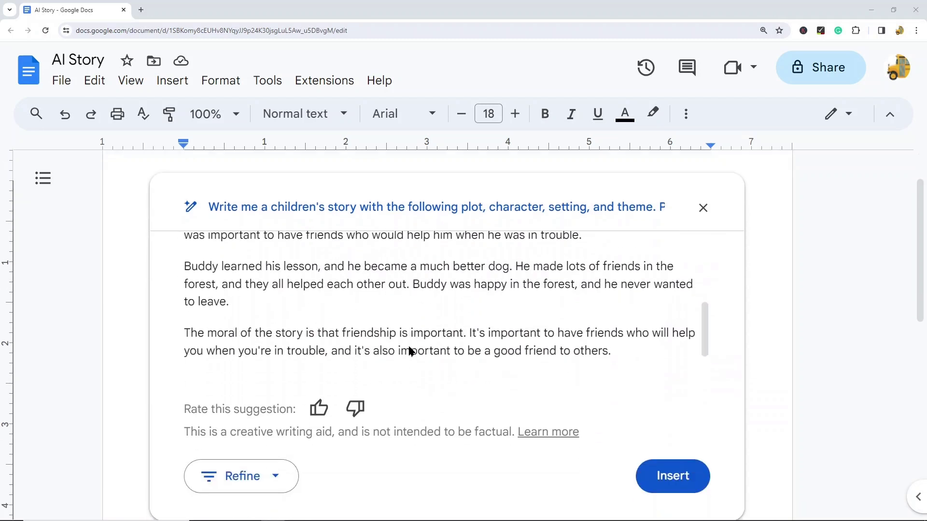
{"action": "left_click", "coordinate": [274, 453]}
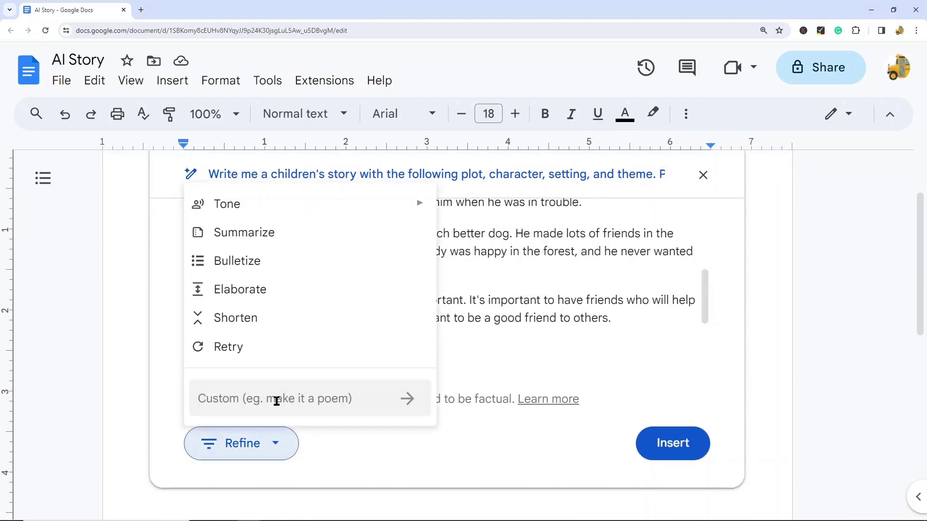
{"action": "left_click", "coordinate": [258, 292]}
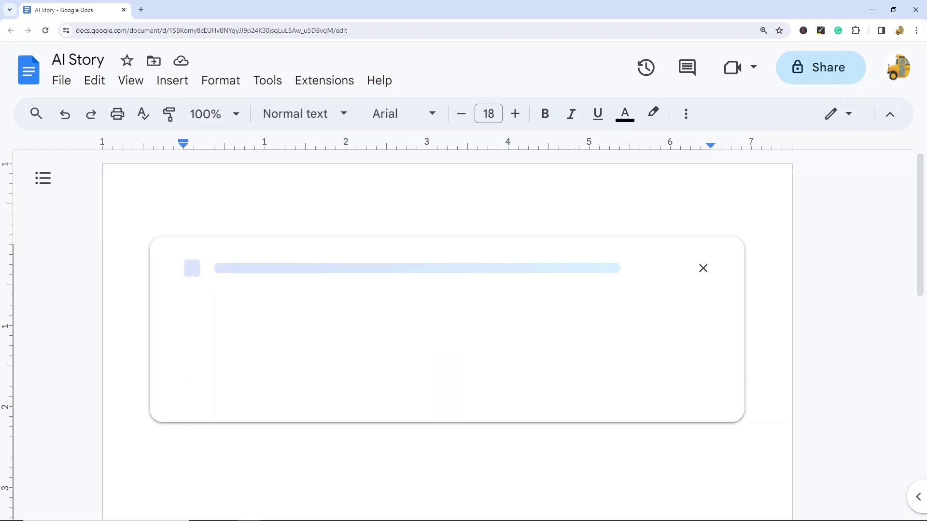
Refine it again with the custom request 'Make this story 10 pages long'
{"action": "scroll", "coordinate": [333, 338], "scroll_direction": "down", "scroll_amount": 3}
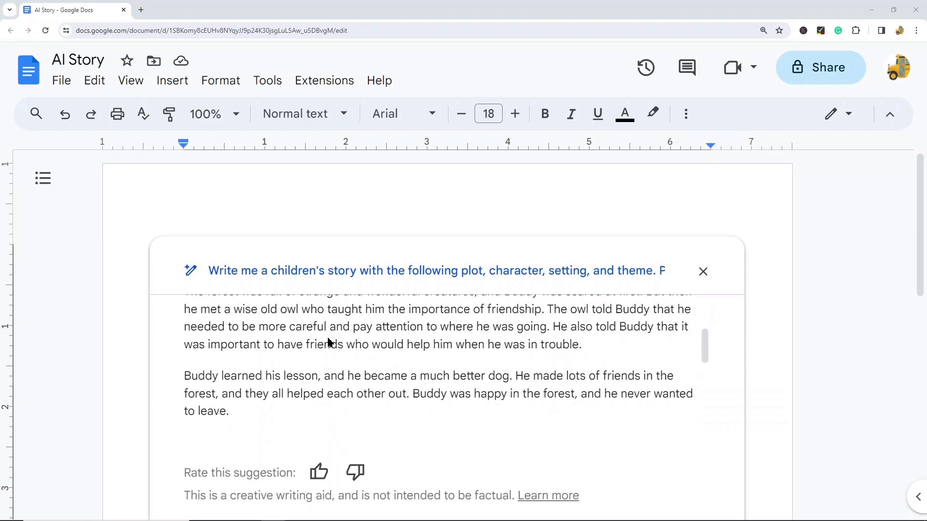
{"action": "scroll", "coordinate": [372, 350], "scroll_direction": "down", "scroll_amount": 3}
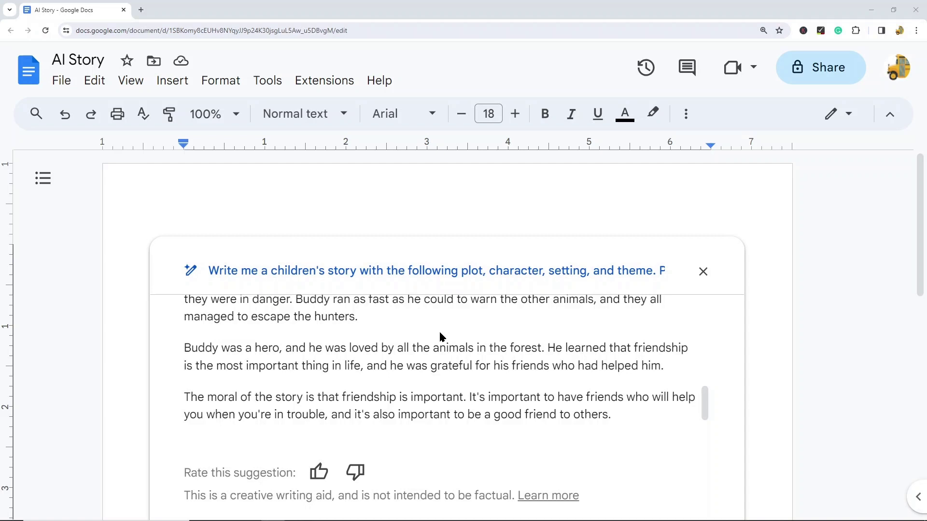
{"action": "scroll", "coordinate": [451, 319], "scroll_direction": "down", "scroll_amount": 4}
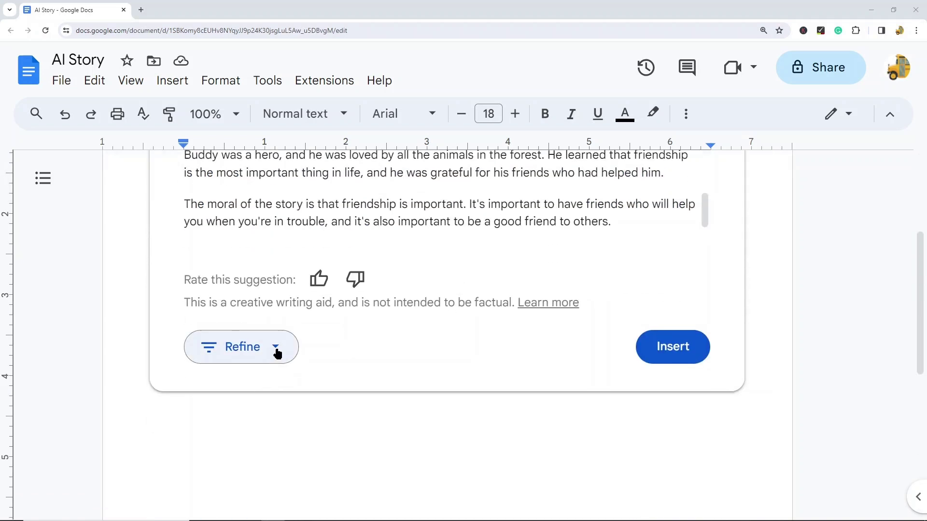
{"action": "left_click", "coordinate": [275, 350]}
{"action": "scroll", "coordinate": [280, 473], "scroll_direction": "down", "scroll_amount": 4}
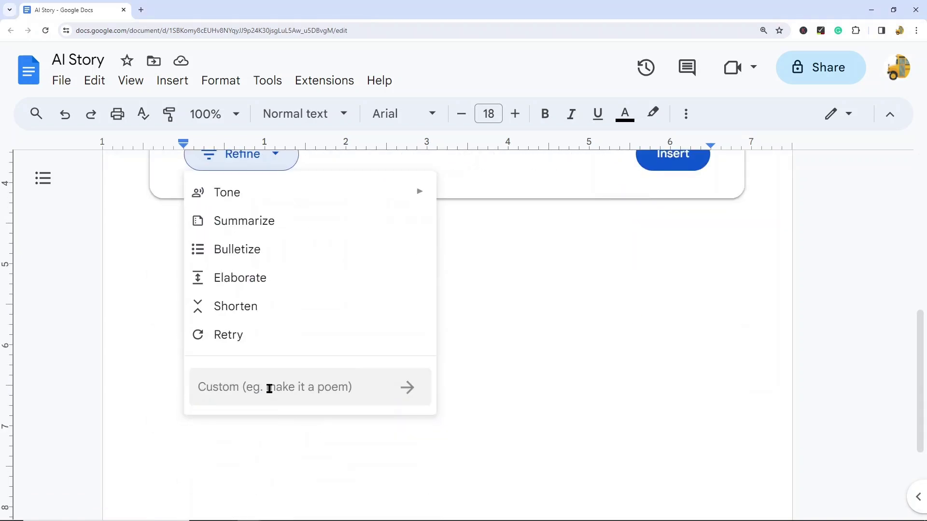
{"action": "type", "text": "Make this s"}
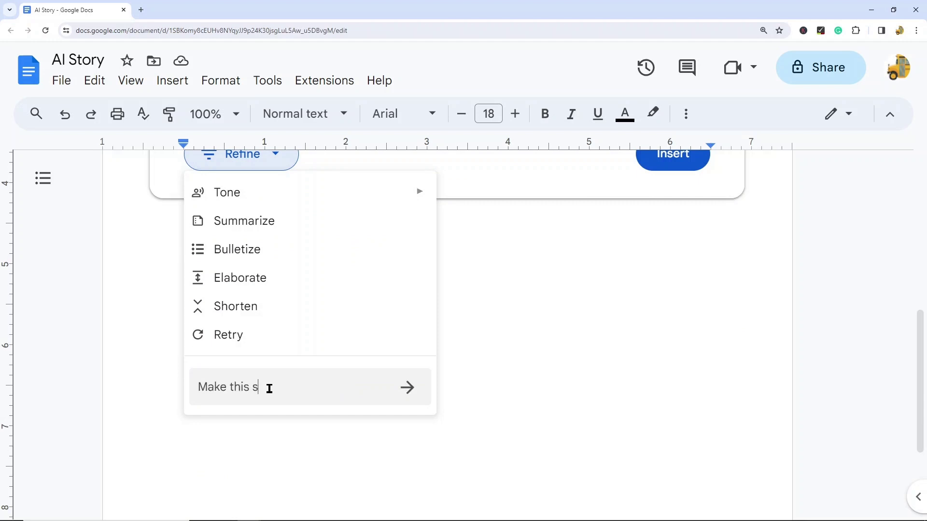
{"action": "type", "text": "tory 10 pages long"}
{"action": "key", "text": "Return"}
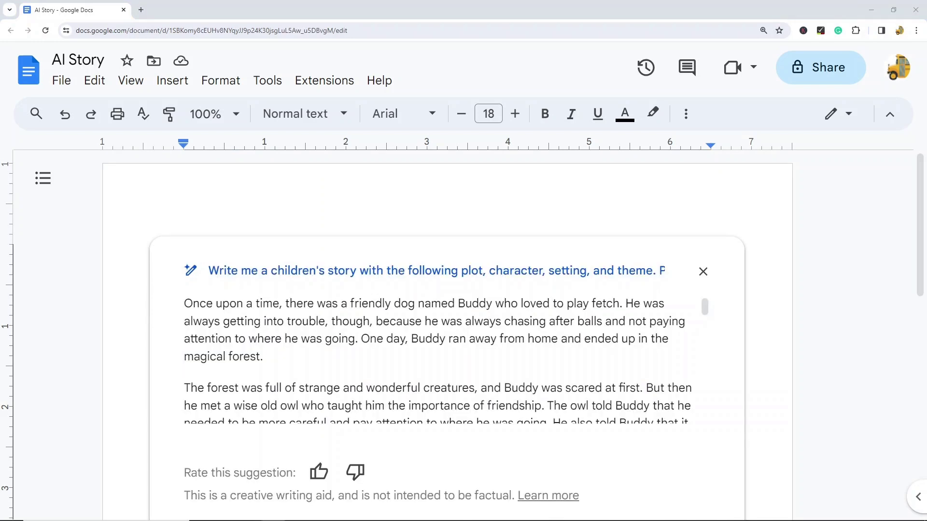
Insert the generated Buddy story into the AI Story document and look over its three pages
{"action": "scroll", "coordinate": [611, 304], "scroll_direction": "down", "scroll_amount": 10}
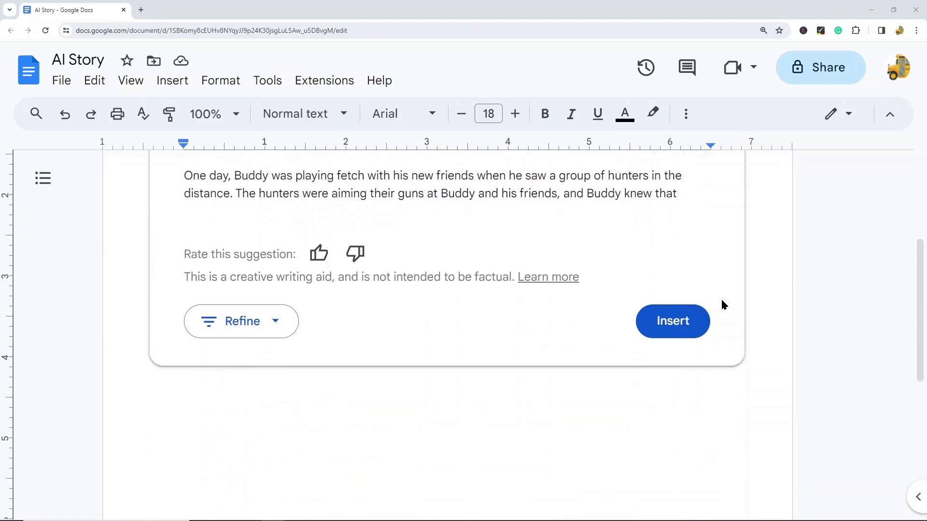
{"action": "left_click", "coordinate": [680, 304]}
{"action": "scroll", "coordinate": [546, 312], "scroll_direction": "up", "scroll_amount": 9}
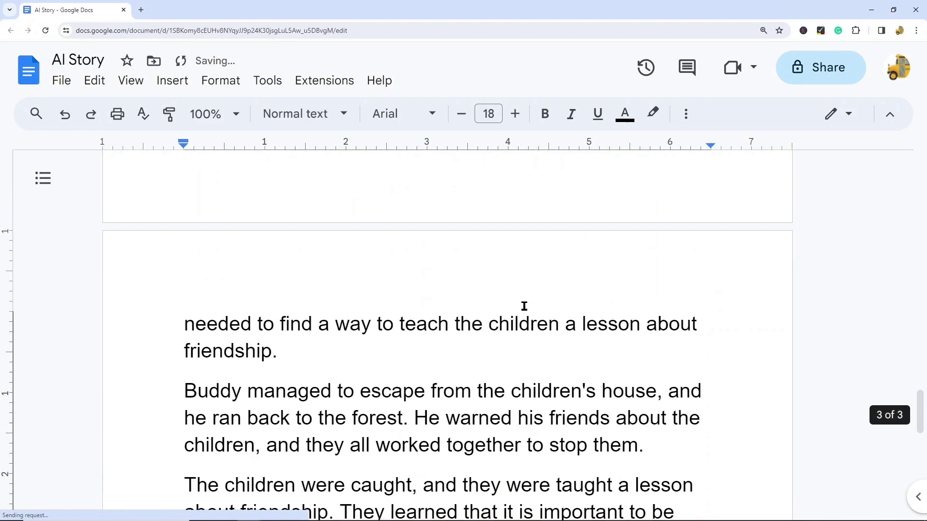
{"action": "scroll", "coordinate": [519, 330], "scroll_direction": "up", "scroll_amount": 20}
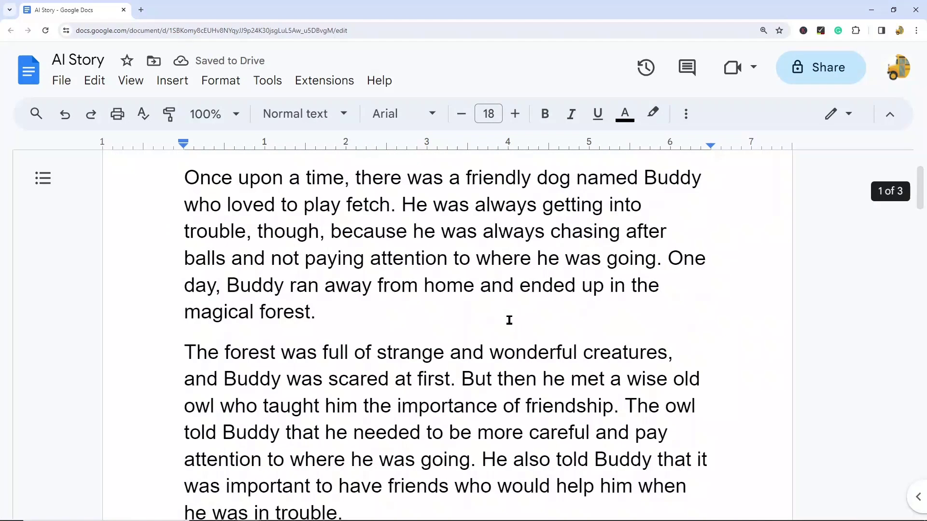
{"action": "scroll", "coordinate": [509, 321], "scroll_direction": "down", "scroll_amount": 20}
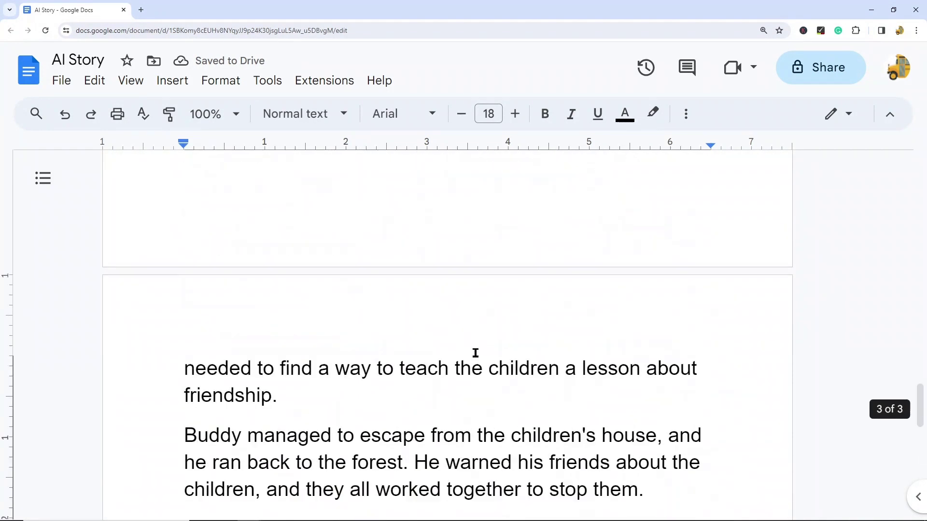
{"action": "scroll", "coordinate": [473, 358], "scroll_direction": "down", "scroll_amount": 3}
{"action": "scroll", "coordinate": [480, 352], "scroll_direction": "up", "scroll_amount": 20}
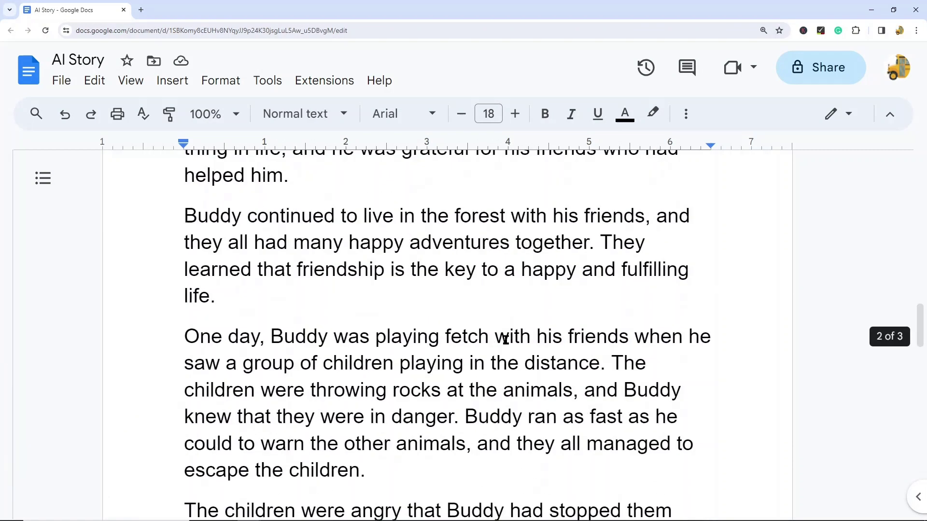
{"action": "scroll", "coordinate": [534, 326], "scroll_direction": "up", "scroll_amount": 10}
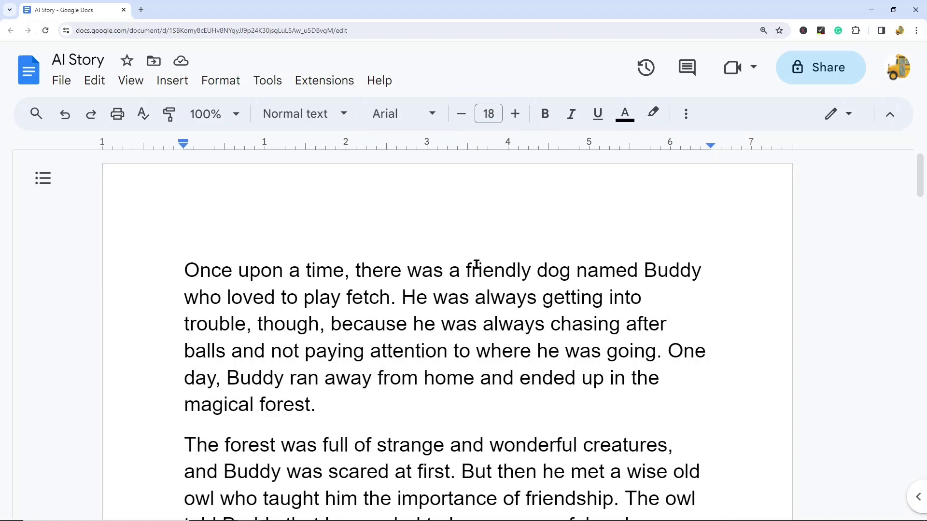
{"action": "scroll", "coordinate": [466, 293], "scroll_direction": "down", "scroll_amount": 3}
{"action": "scroll", "coordinate": [479, 295], "scroll_direction": "down", "scroll_amount": 3}
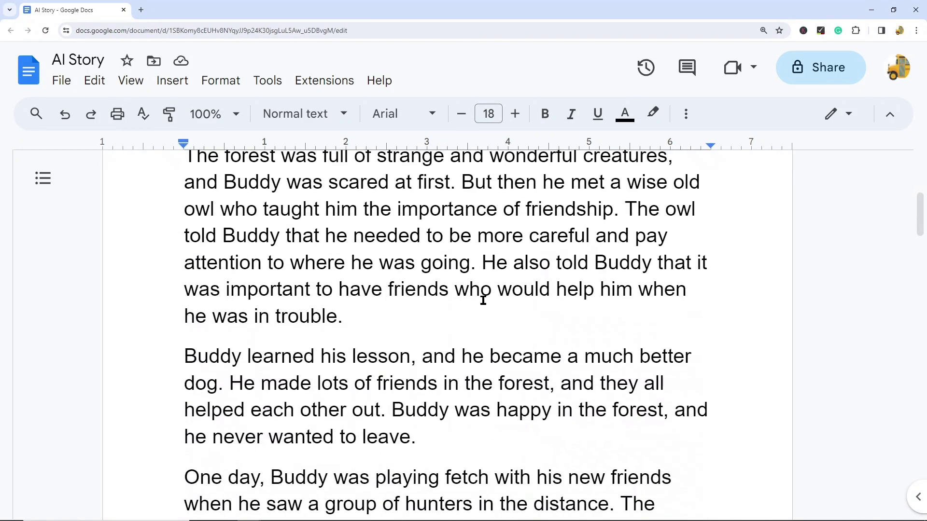
{"action": "scroll", "coordinate": [481, 283], "scroll_direction": "down", "scroll_amount": 3}
{"action": "scroll", "coordinate": [478, 295], "scroll_direction": "down", "scroll_amount": 2}
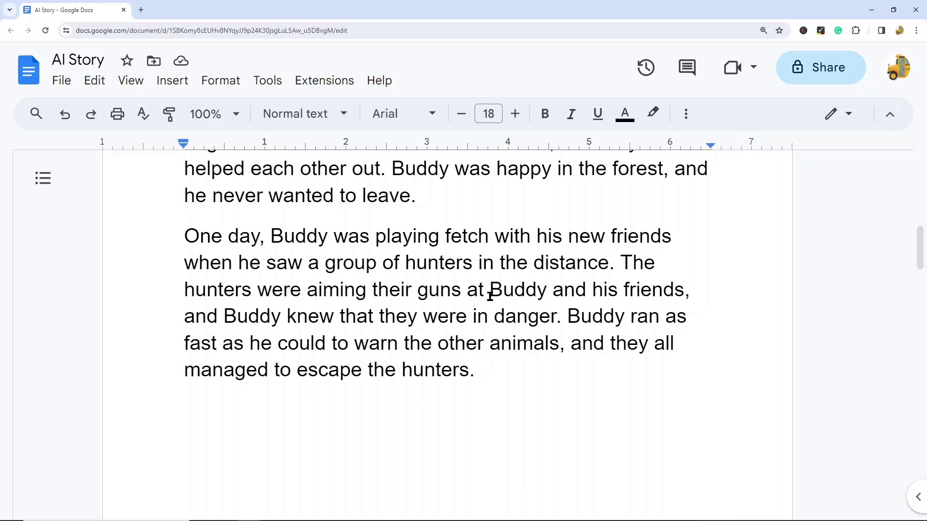
{"action": "scroll", "coordinate": [483, 315], "scroll_direction": "up", "scroll_amount": 3}
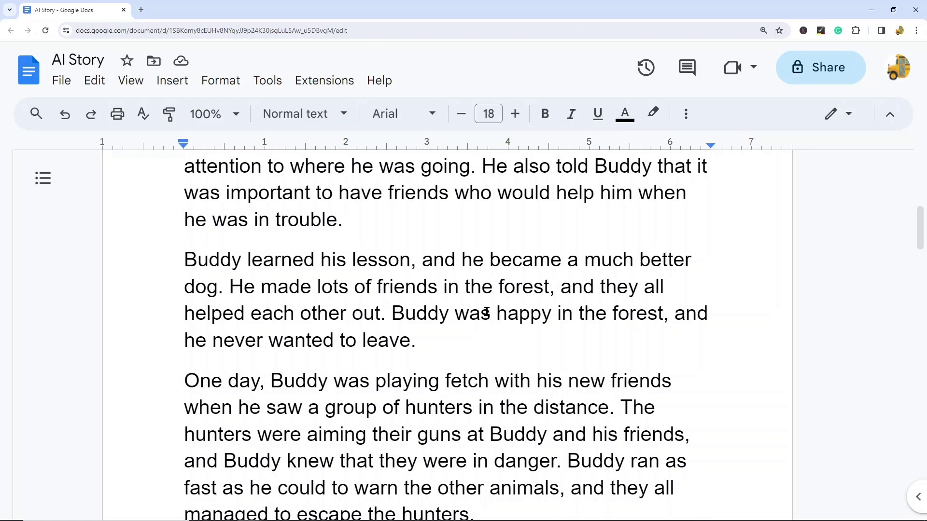
{"action": "scroll", "coordinate": [486, 313], "scroll_direction": "up", "scroll_amount": 10}
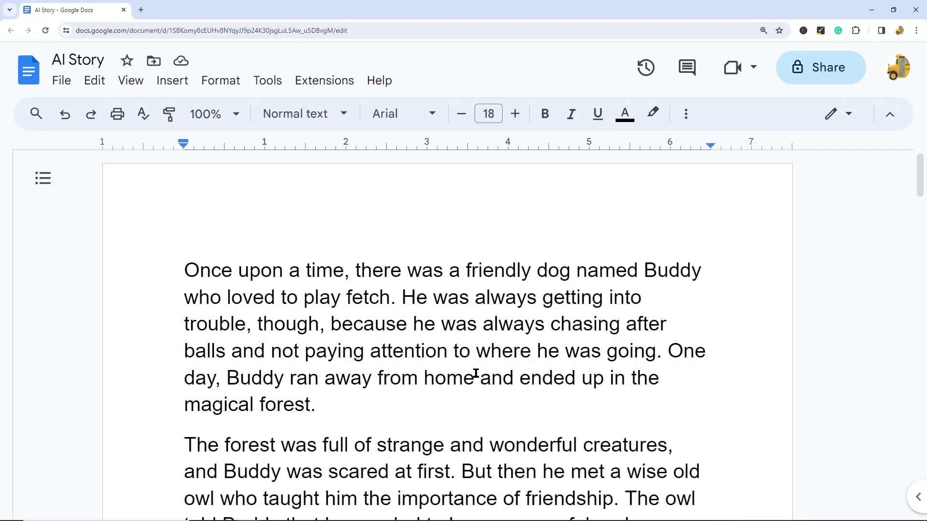
{"action": "scroll", "coordinate": [439, 321], "scroll_direction": "down", "scroll_amount": 18}
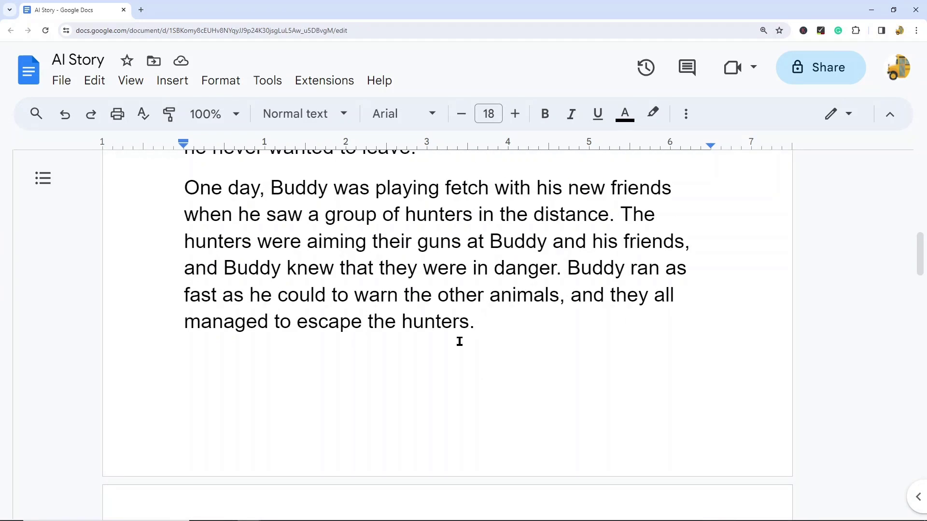
{"action": "scroll", "coordinate": [515, 345], "scroll_direction": "down", "scroll_amount": 10}
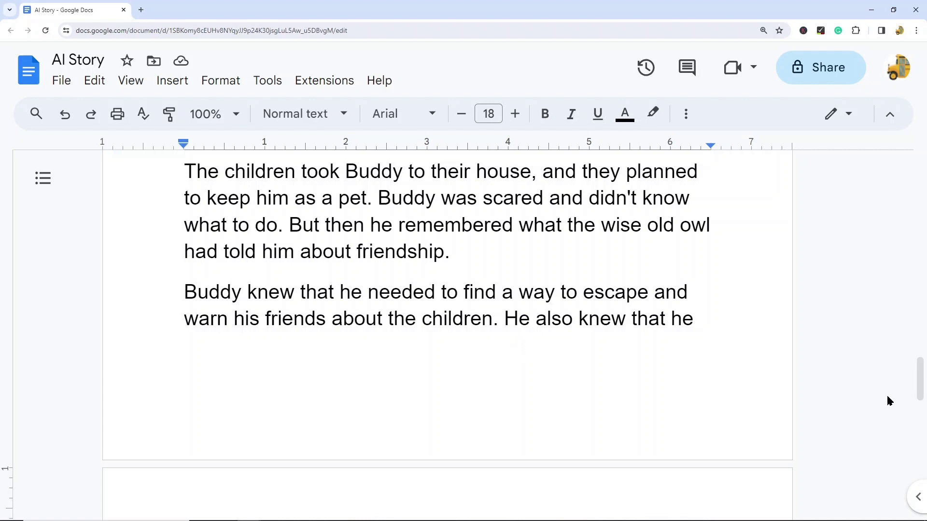
{"action": "scroll", "coordinate": [714, 362], "scroll_direction": "down", "scroll_amount": 5}
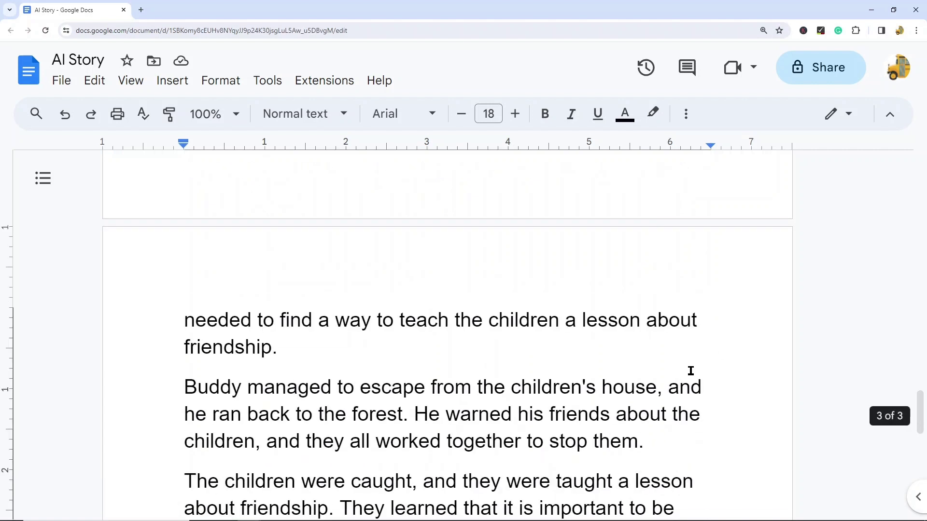
{"action": "scroll", "coordinate": [628, 372], "scroll_direction": "down", "scroll_amount": 5}
{"action": "scroll", "coordinate": [590, 374], "scroll_direction": "up", "scroll_amount": 1}
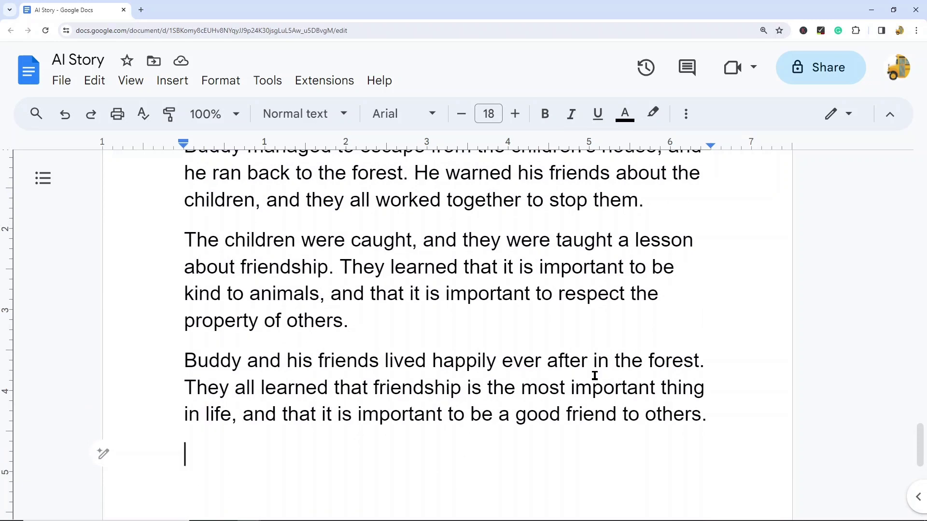